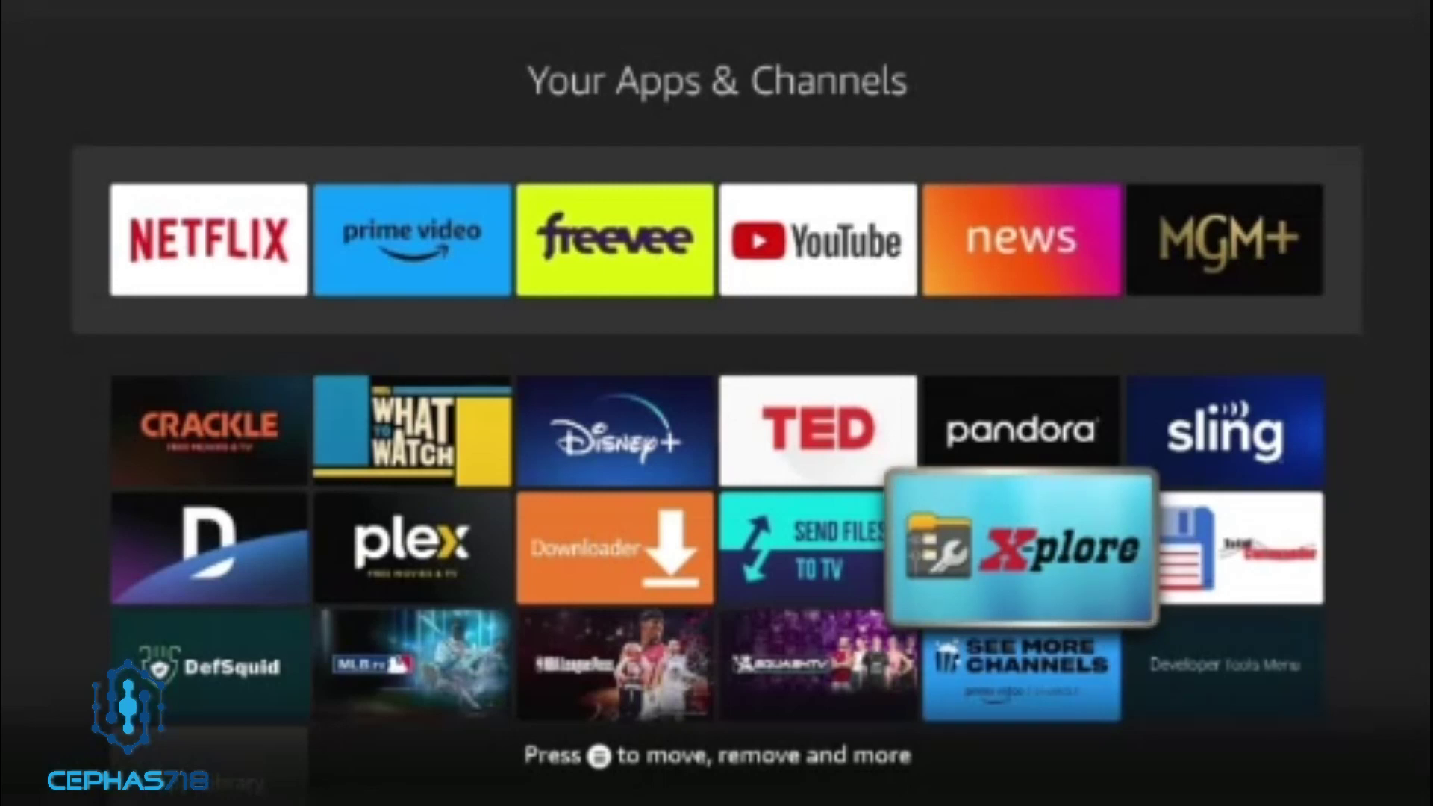
Toggle focus between the X-plore and Total Commander tiles, then return to the Fire TV Home screen.
key(Right)
key(Left)
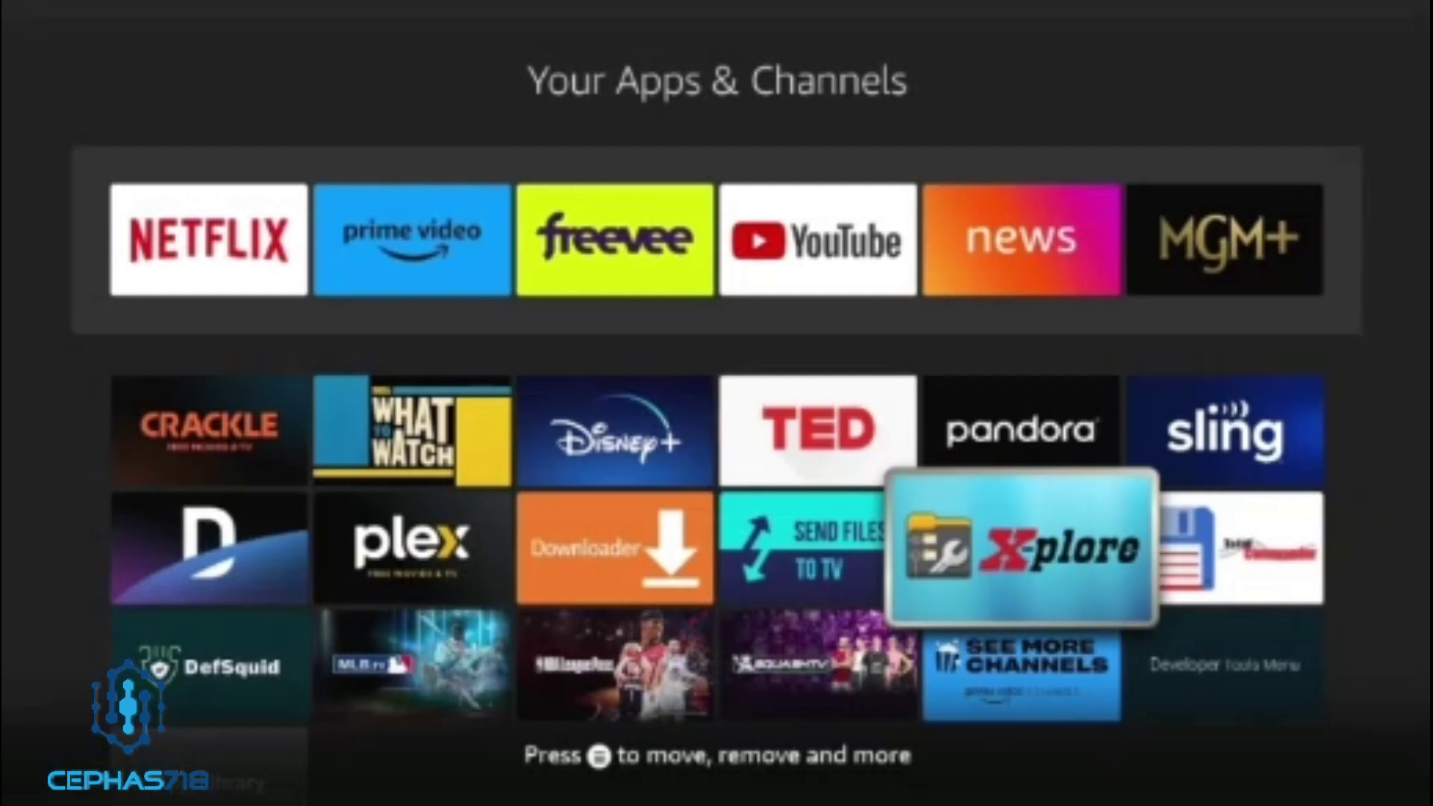
key(Right)
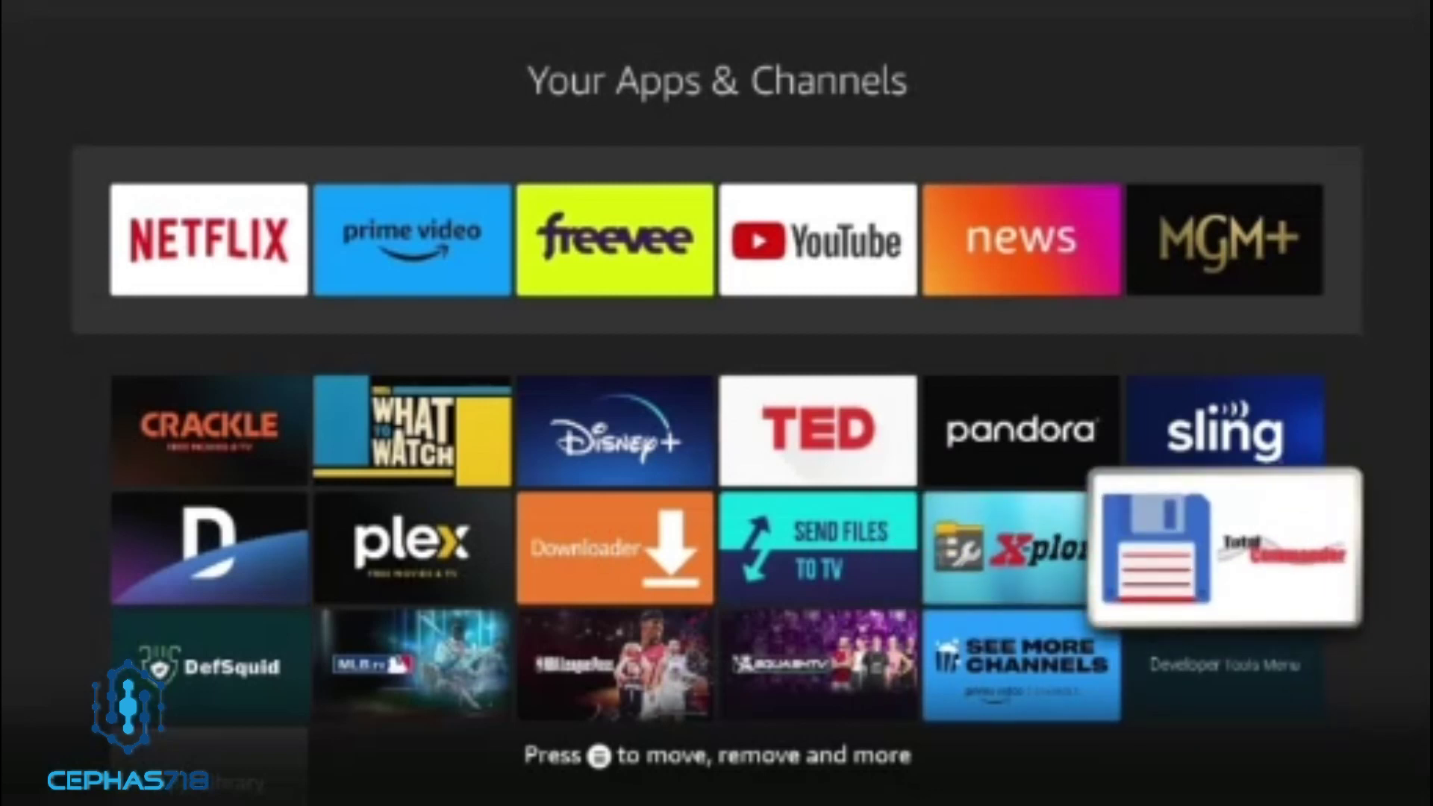
key(Left)
key(Right)
key(Left)
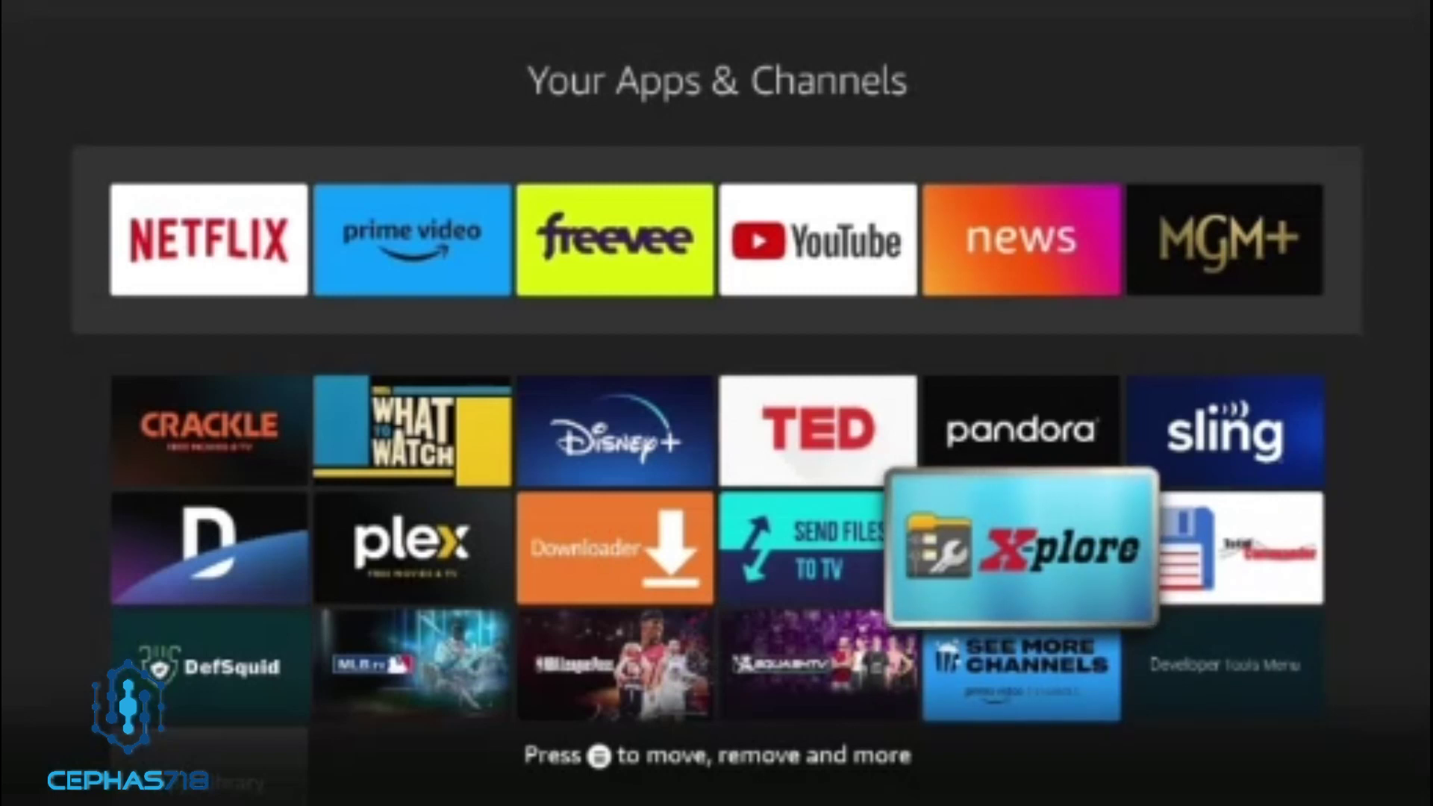
key(Right)
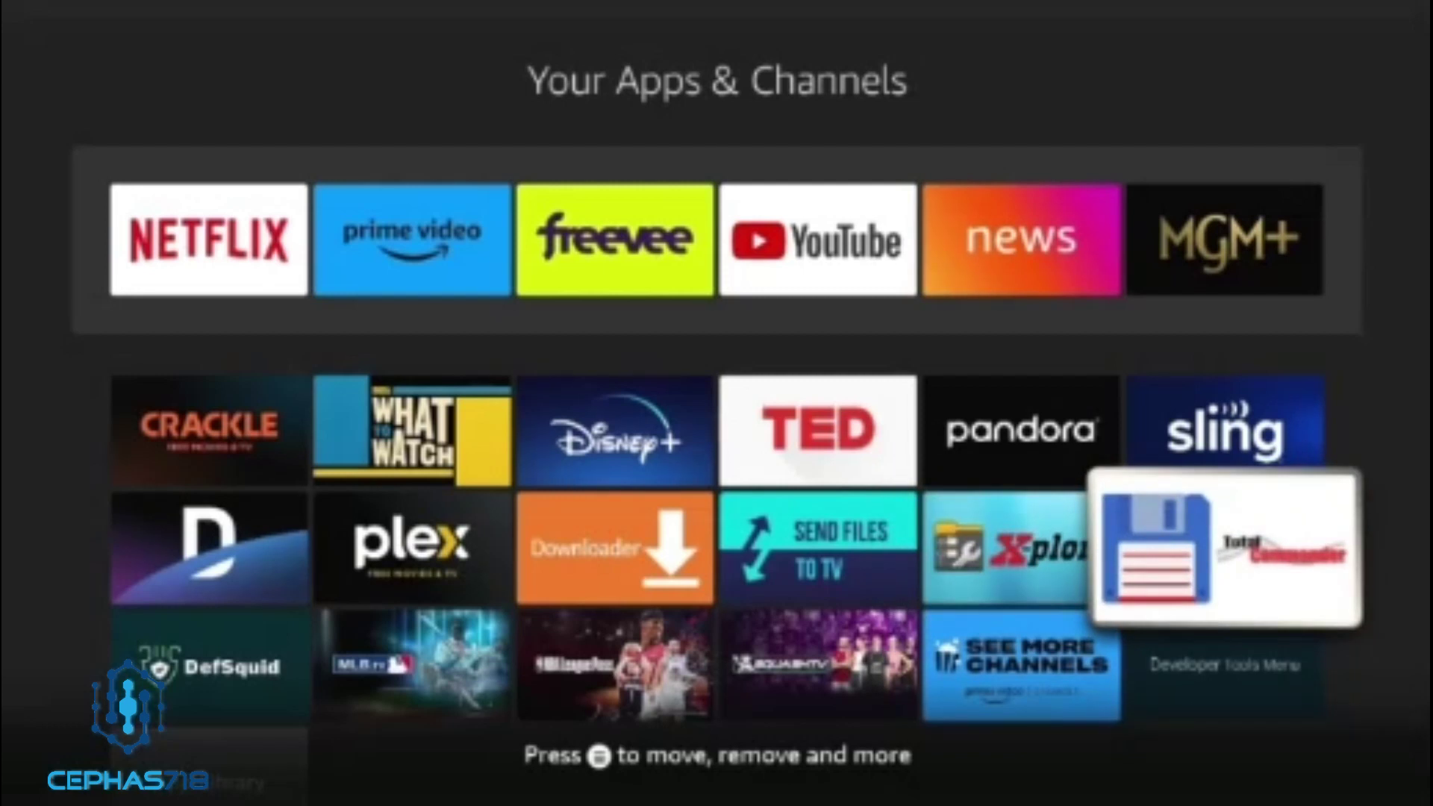
key(Left)
key(Right)
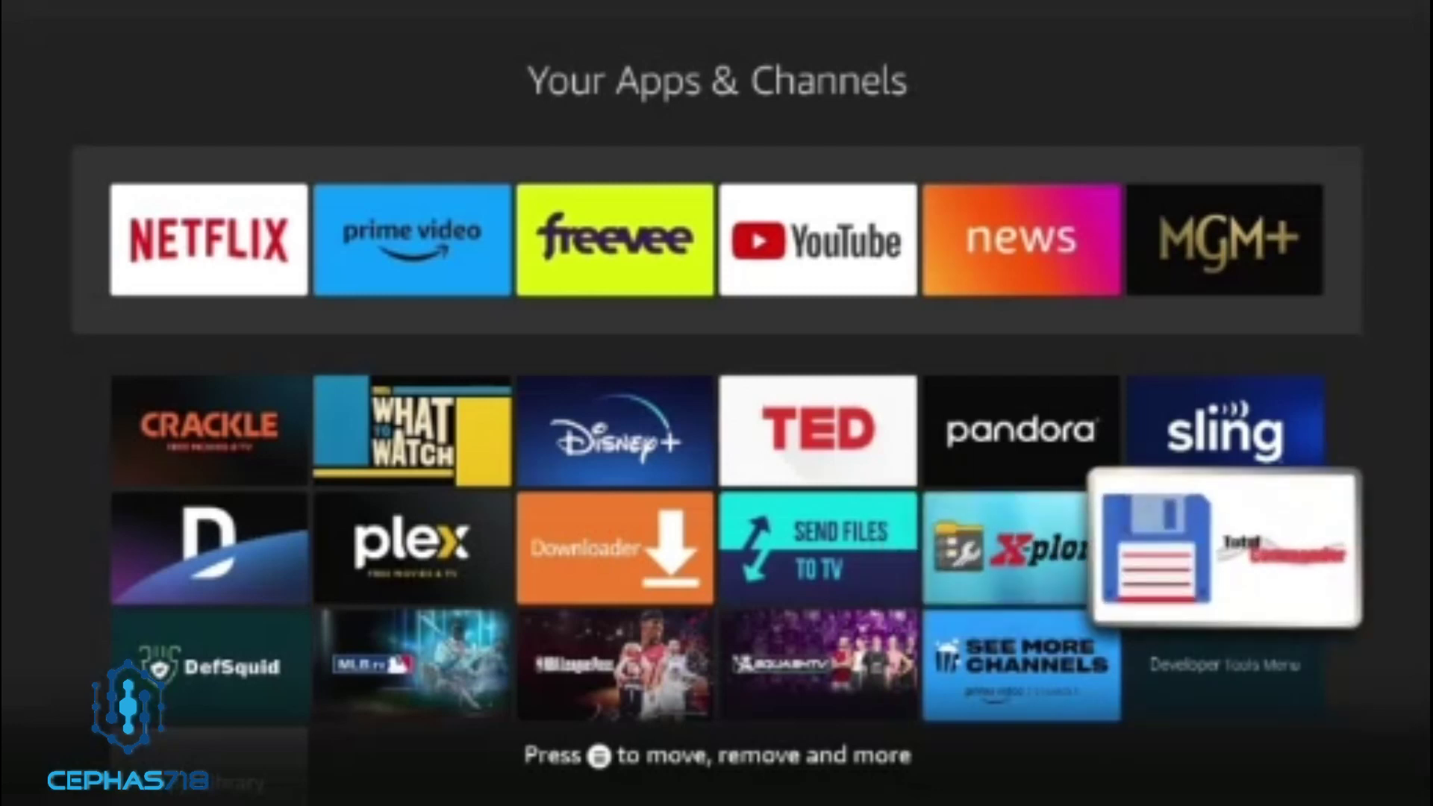
key(Home)
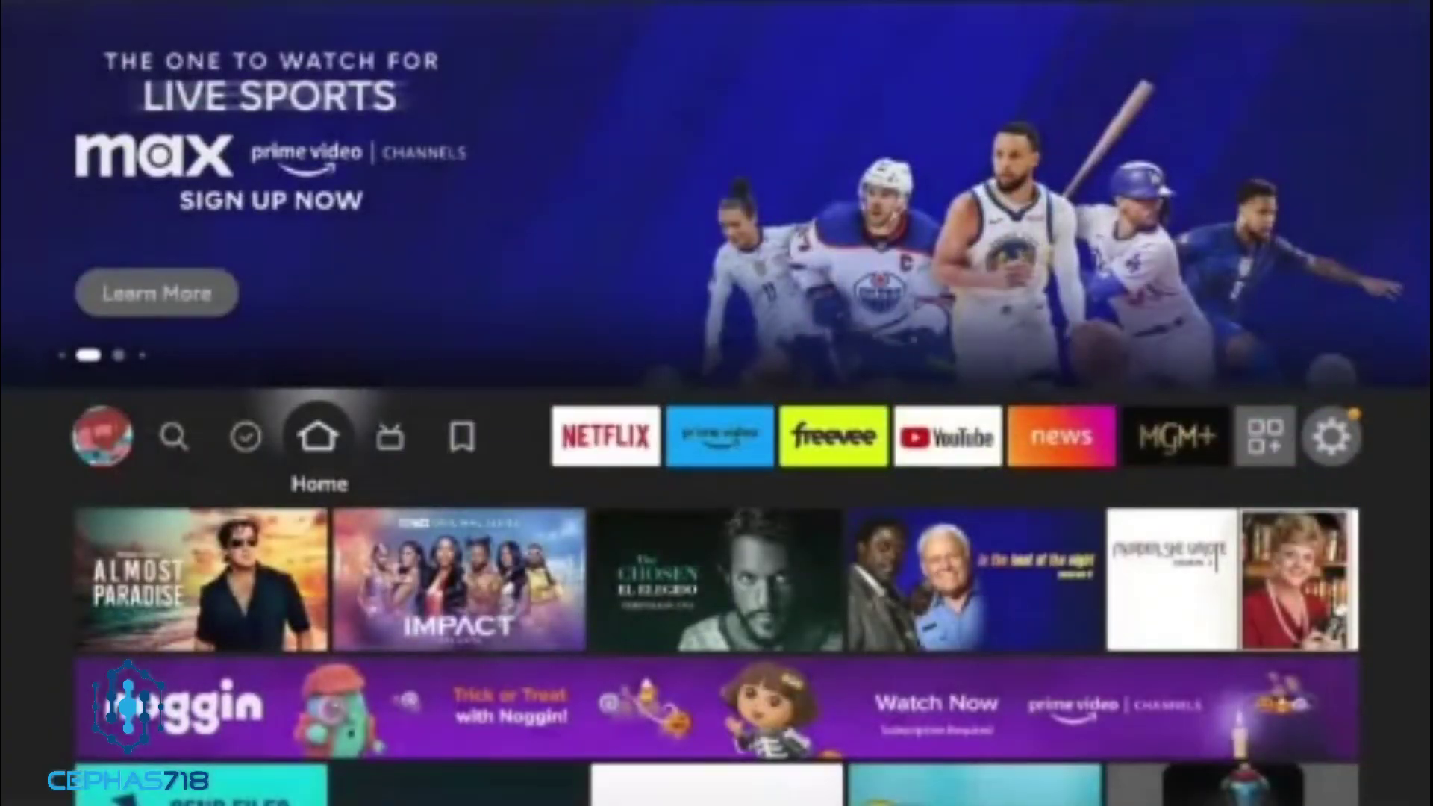
Search 'Dev' with the on-screen keyboard and pick the Developer Options suggestion.
key(Left)
key(Left)
key(Return)
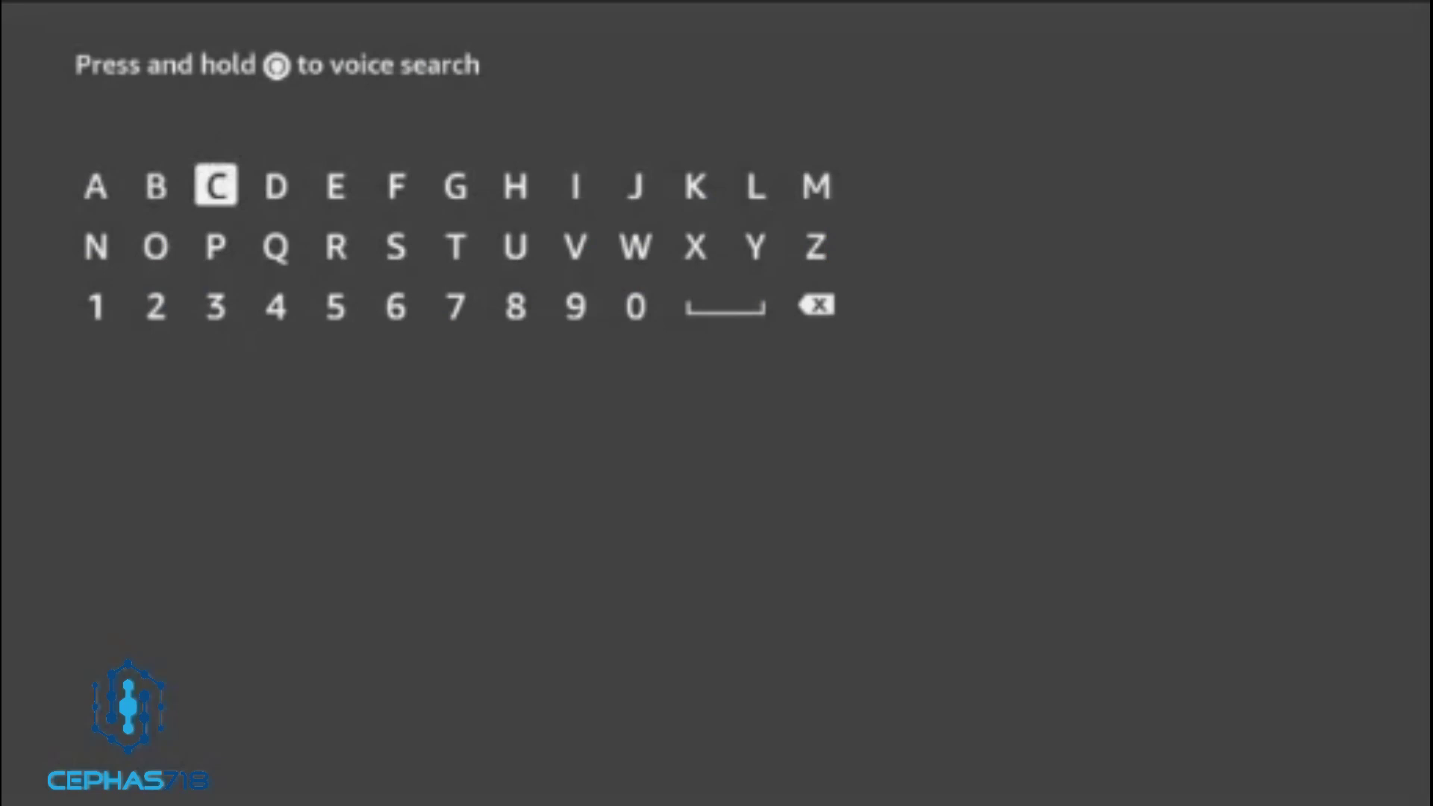
key(Right)
key(Return)
key(Right)
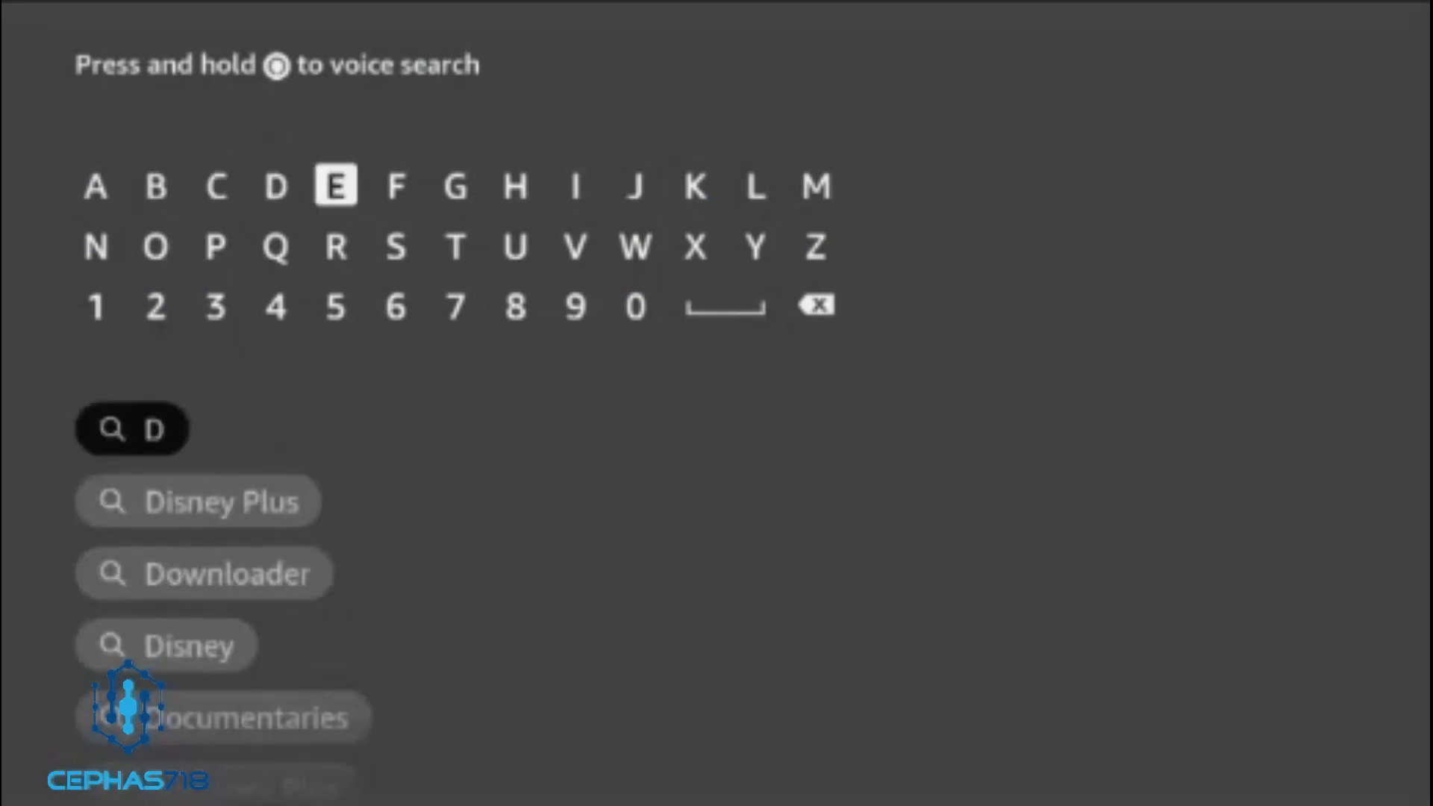
key(Return)
key(Down)
key(Right)
key(Right)
key(Right)
key(Right)
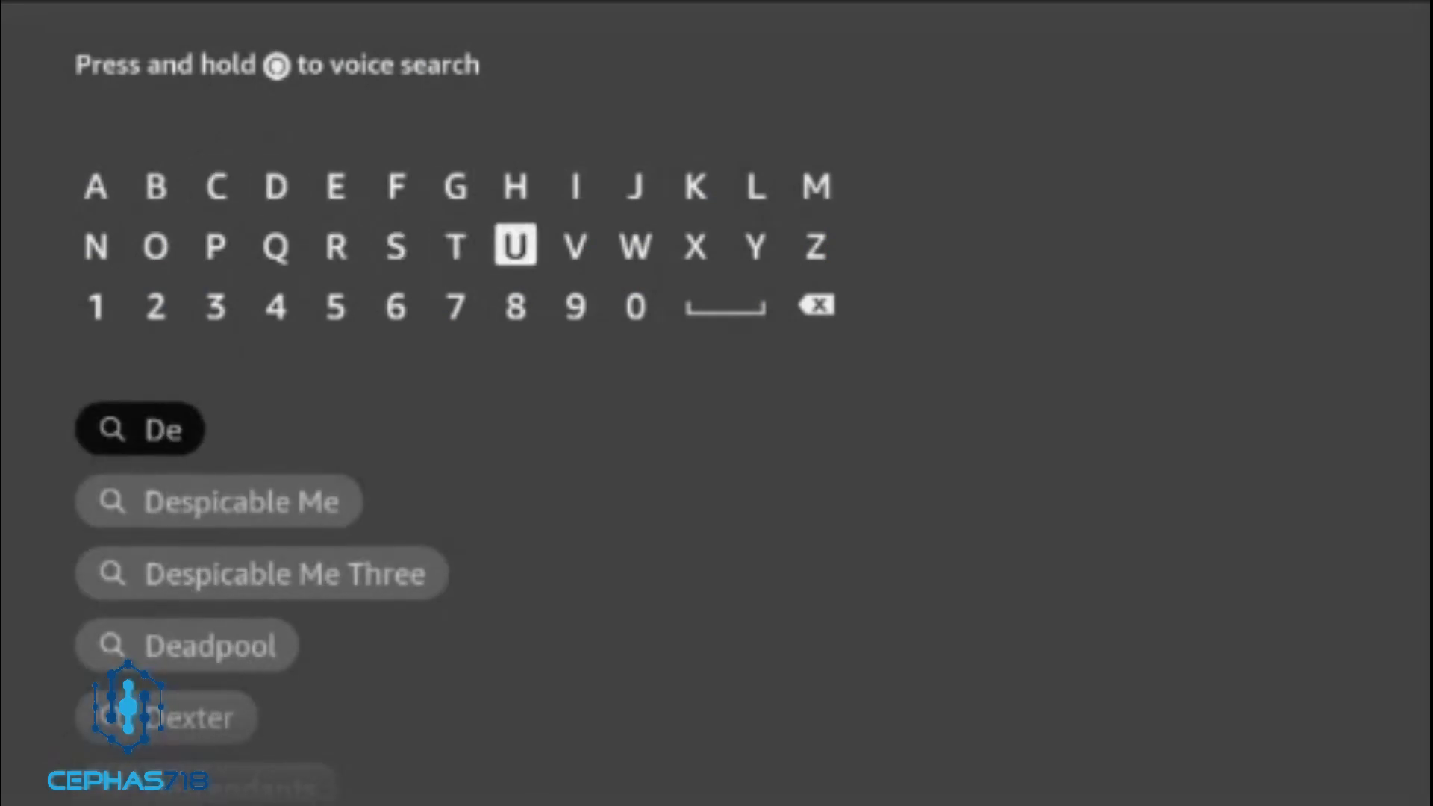
key(Return)
key(Right)
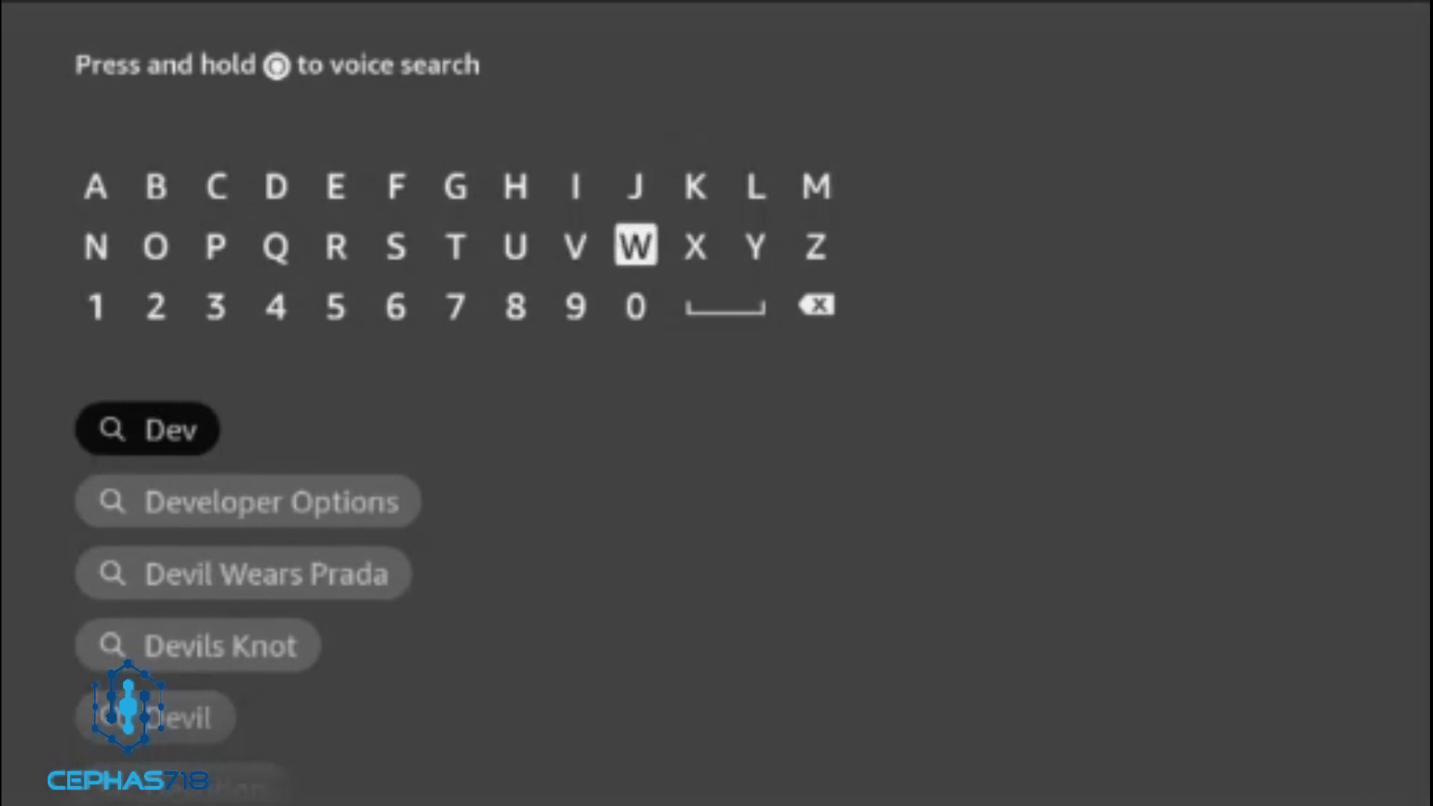
key(Down)
key(Down)
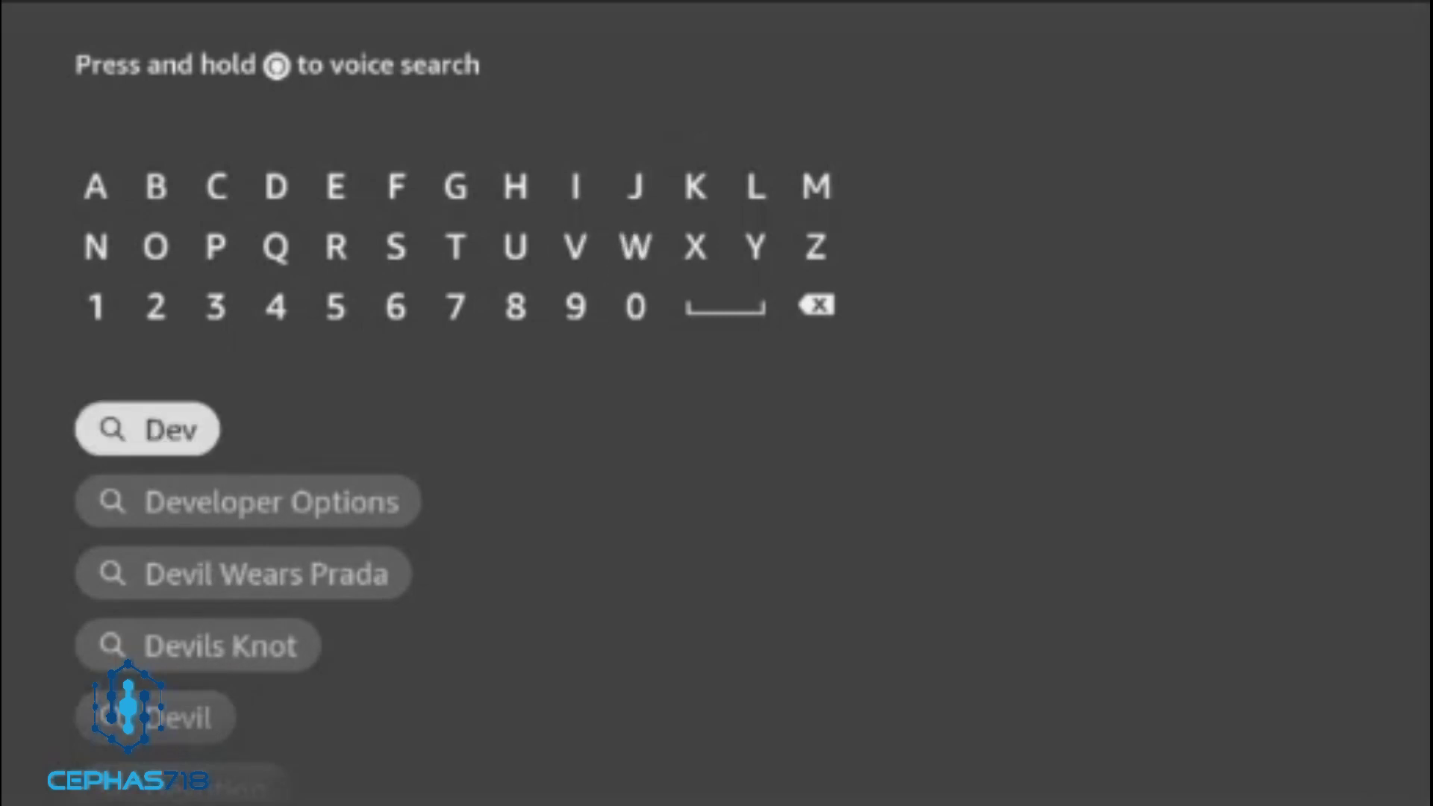
key(Down)
key(Return)
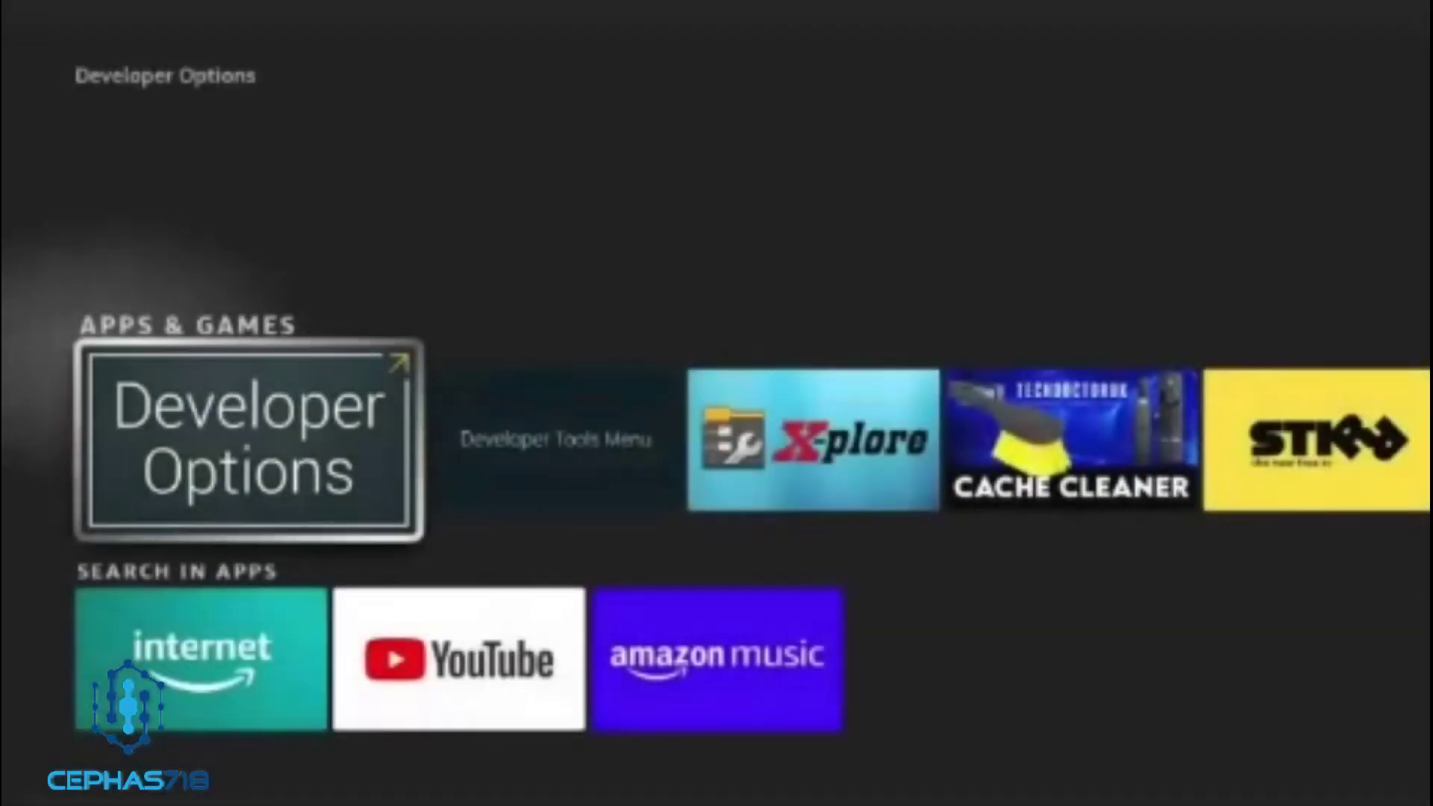
Launch Developer Tools Menu and switch System X-Ray on.
key(Right)
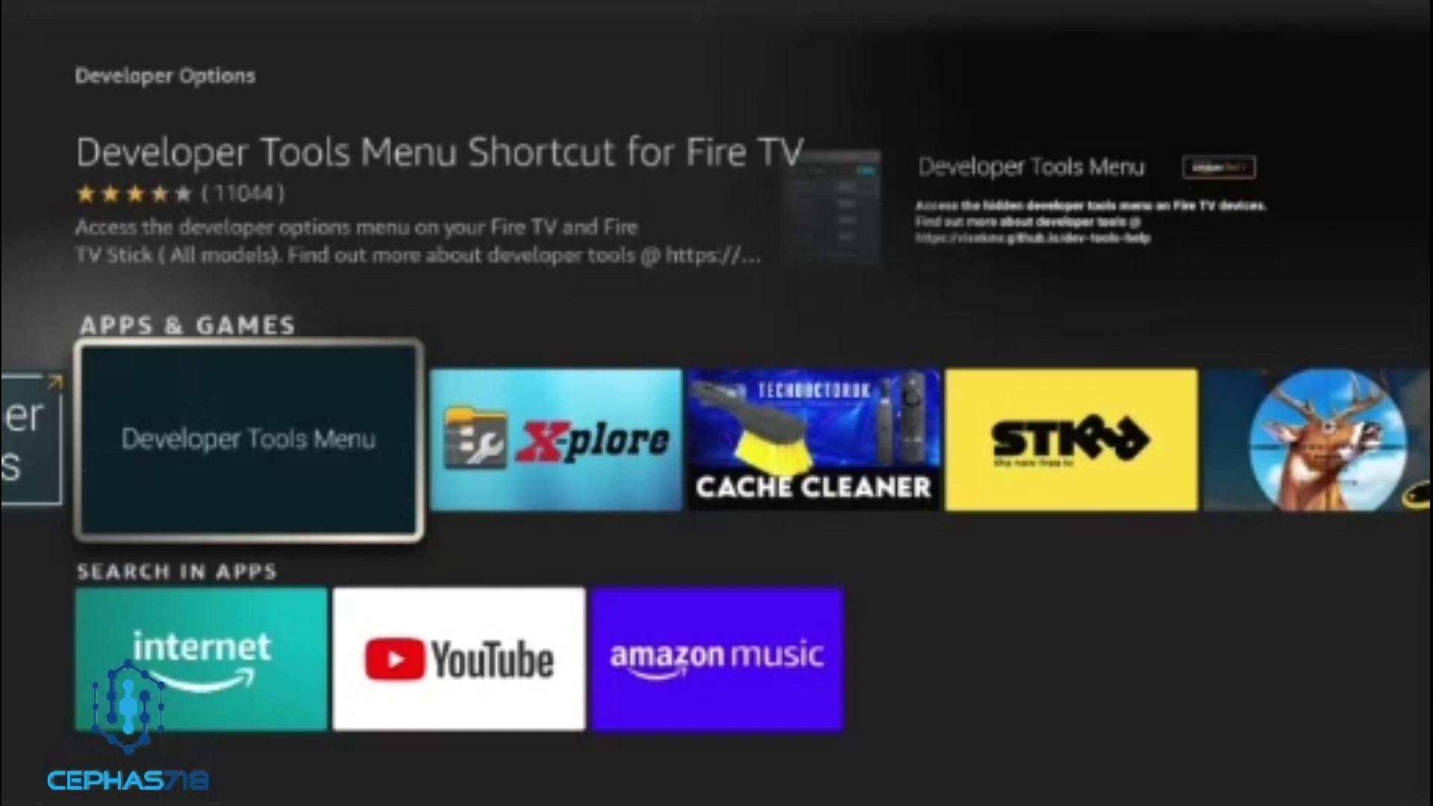
key(Return)
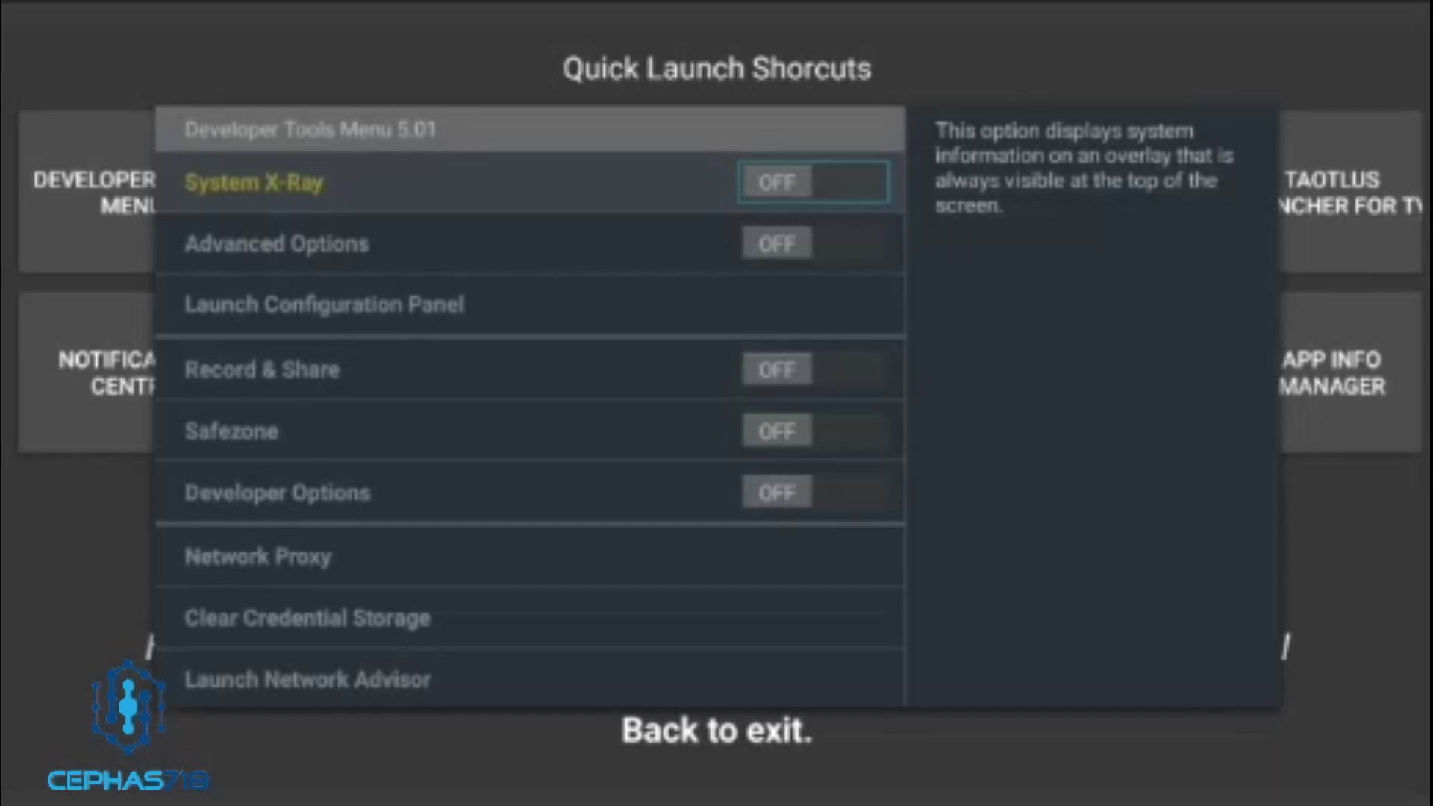
key(Down)
key(Up)
key(Return)
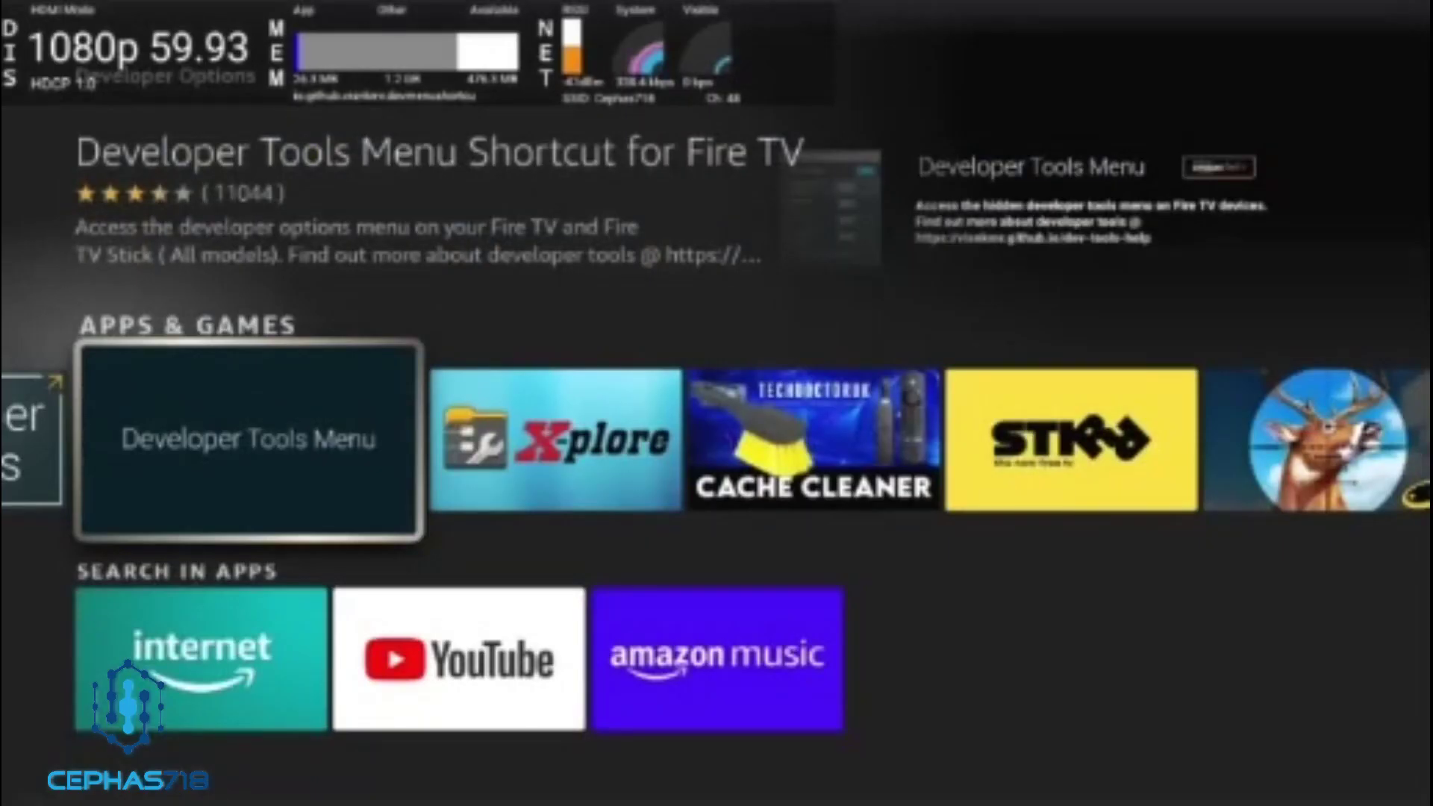
Reopen Developer Tools Menu, view the Send Files to TV shortcut grid, then go back Home.
key(Return)
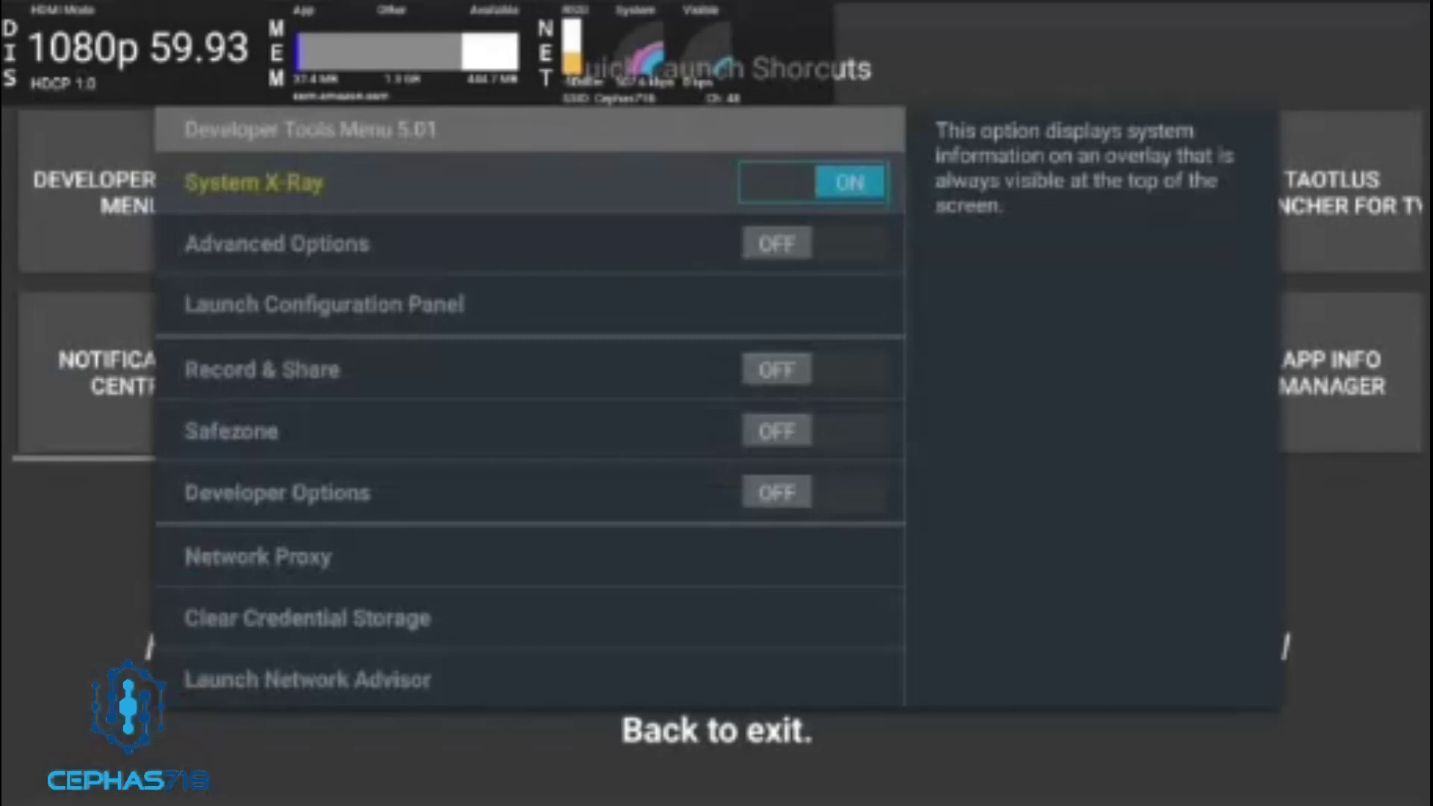
key(Escape)
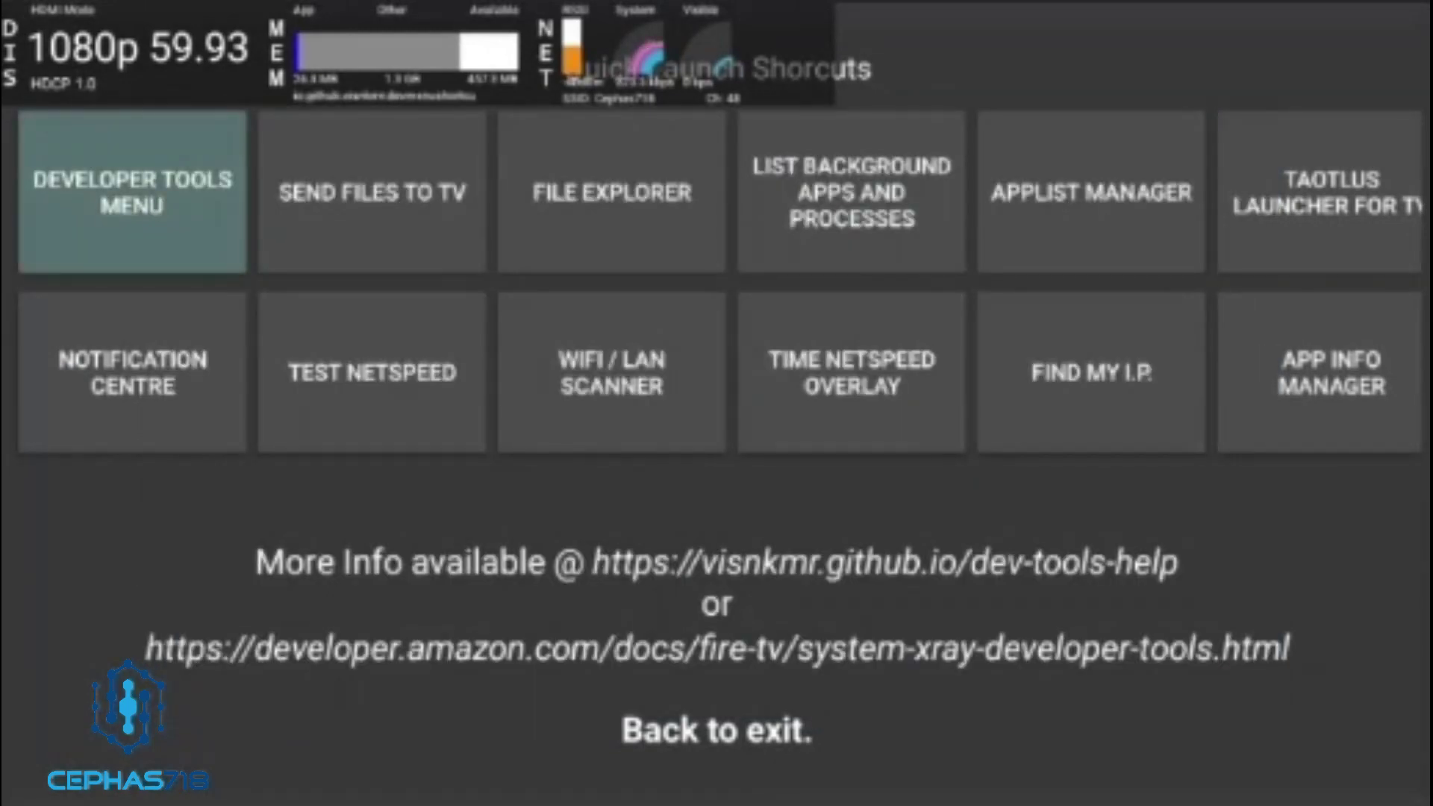
key(Right)
key(Left)
key(Return)
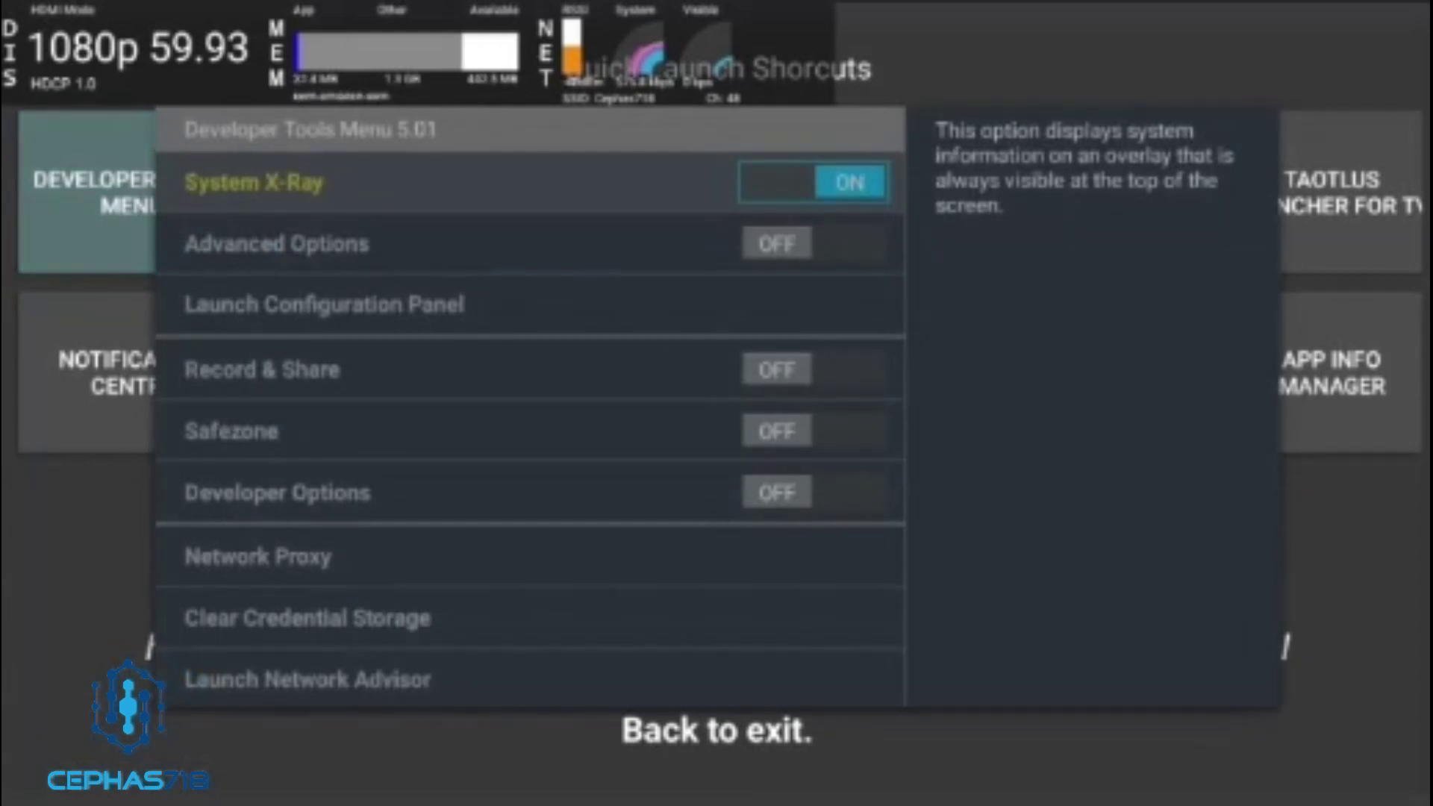
key(Home)
key(Right)
key(Right)
key(Right)
key(Right)
key(Right)
key(Right)
key(Right)
key(Right)
key(Right)
key(Right)
key(Right)
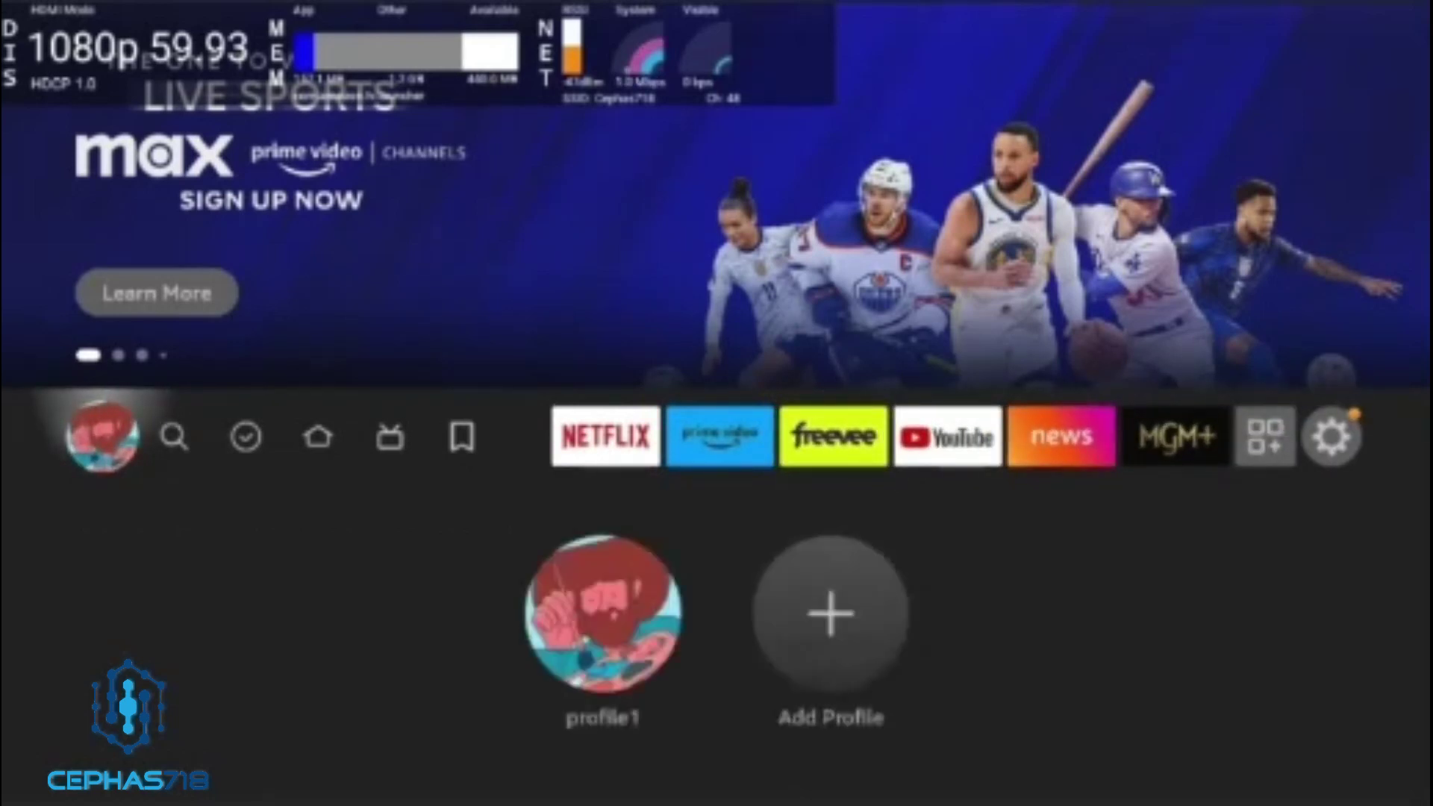
Open Your Apps & Channels and move down the apps grid to the X-plore tile.
key(Left)
key(Left)
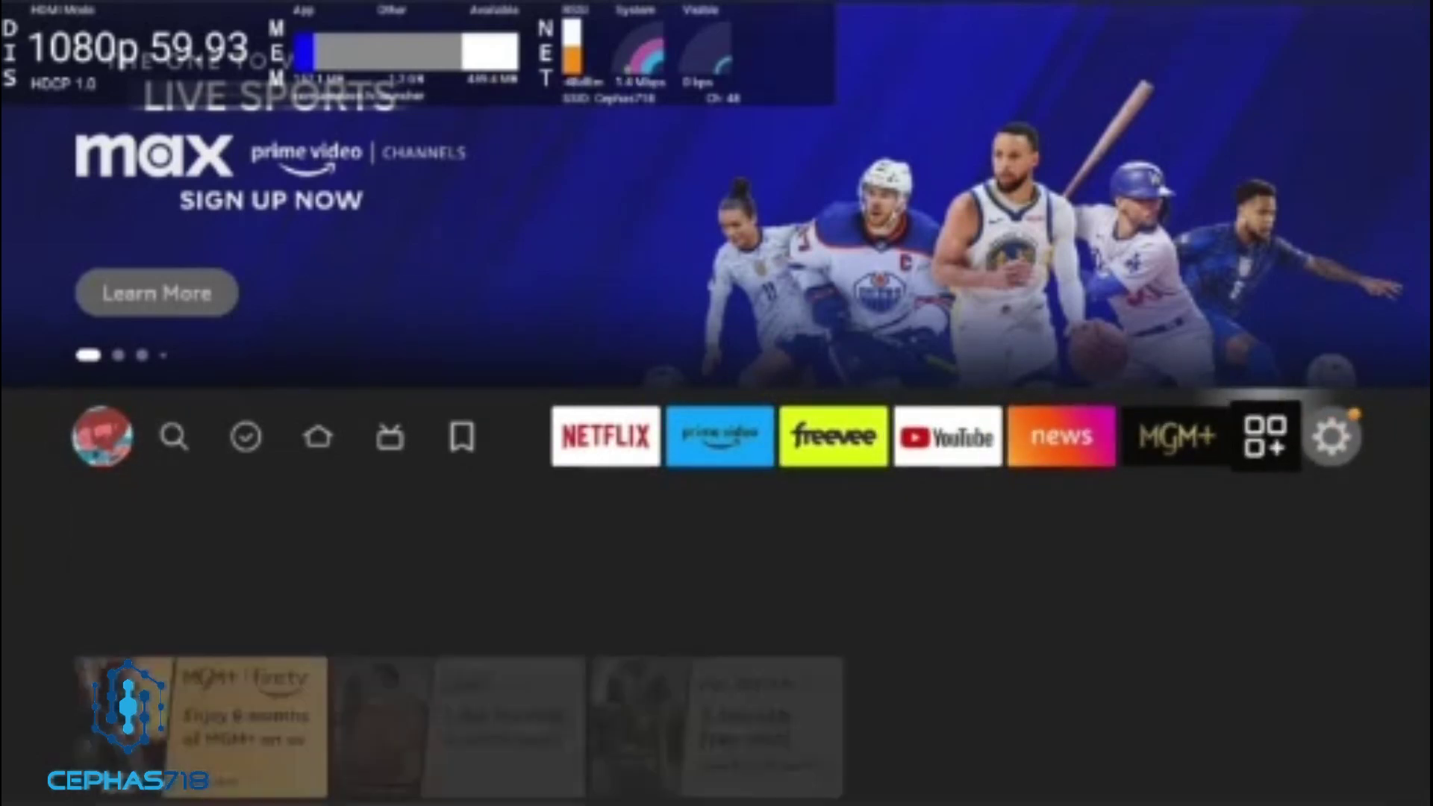
key(Return)
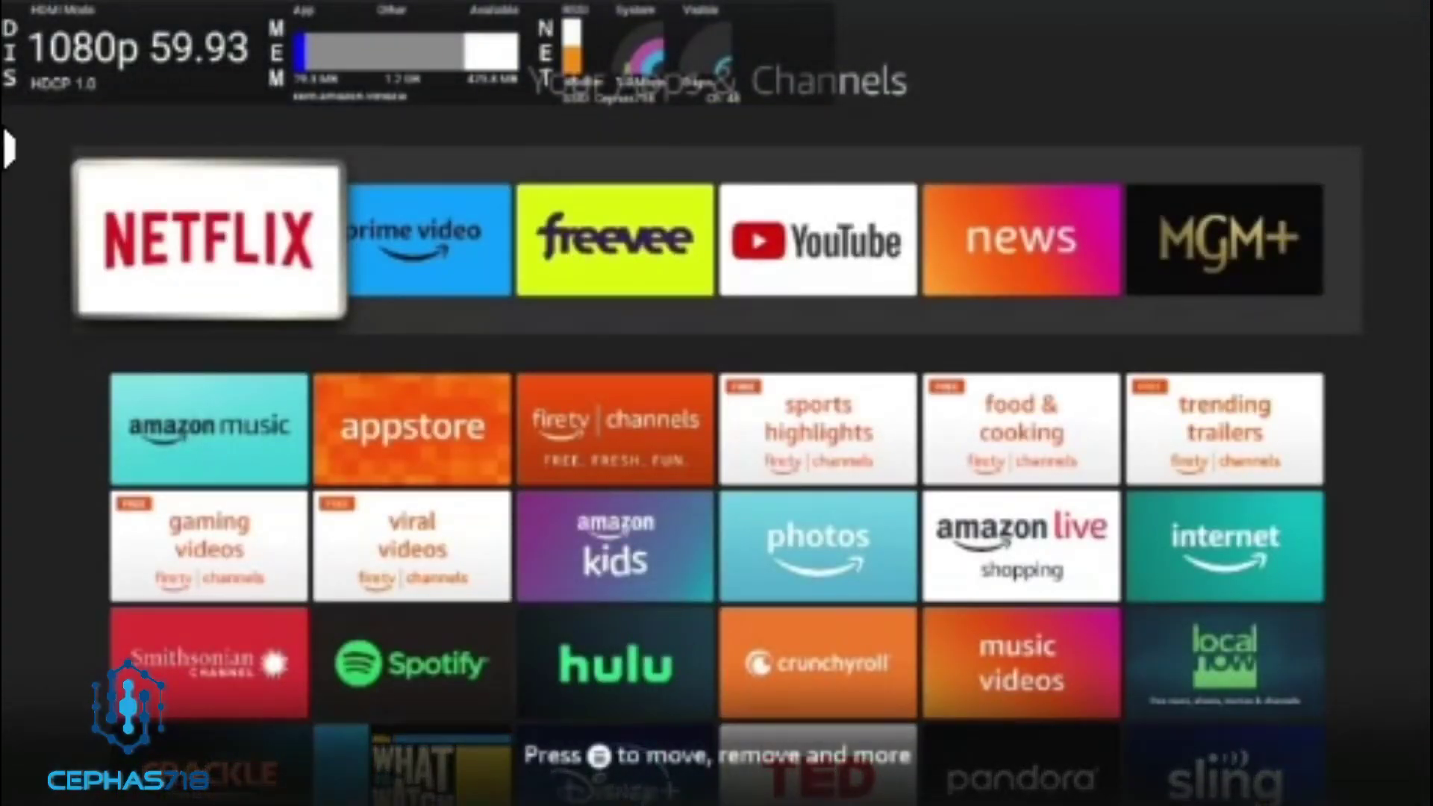
key(Down)
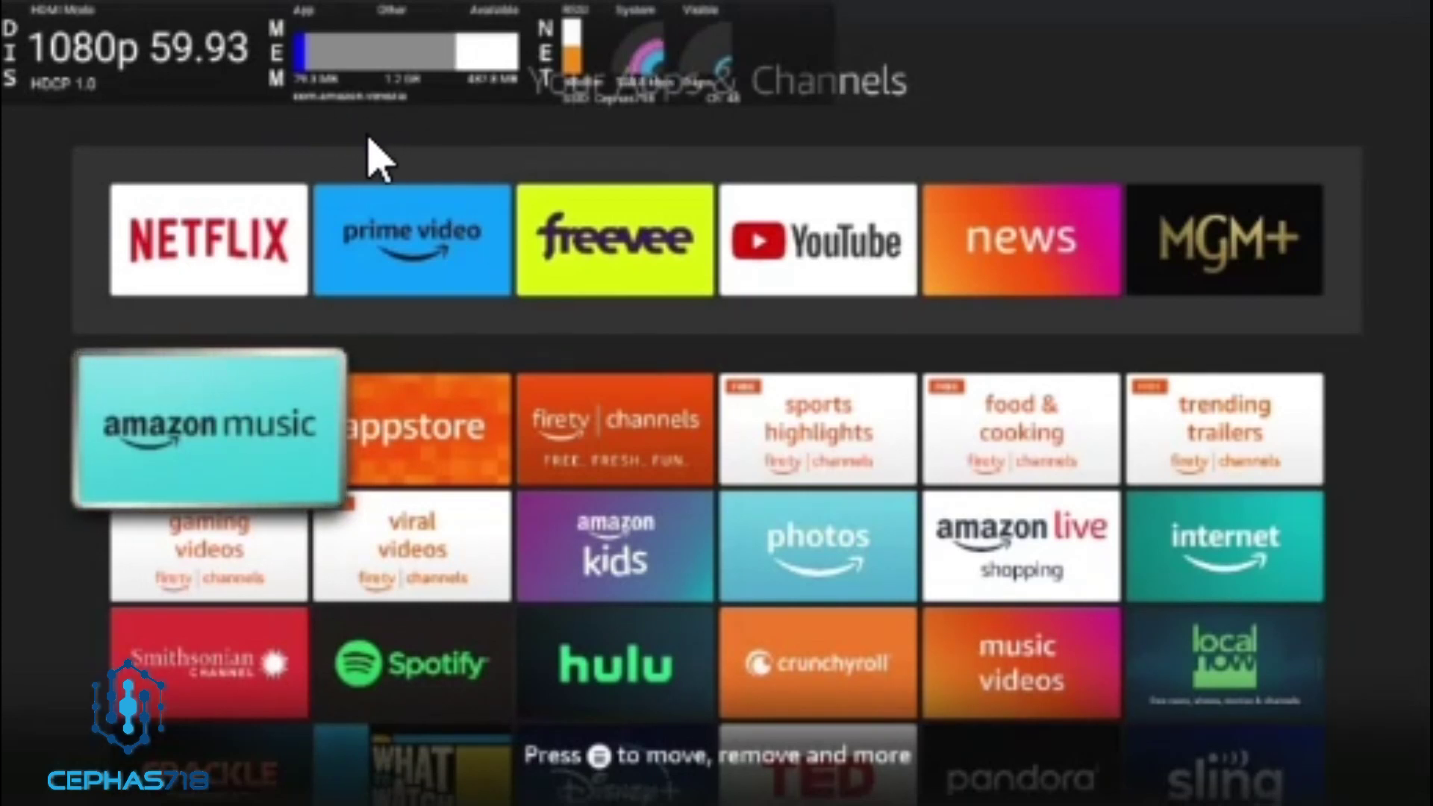
key(Down)
key(Right)
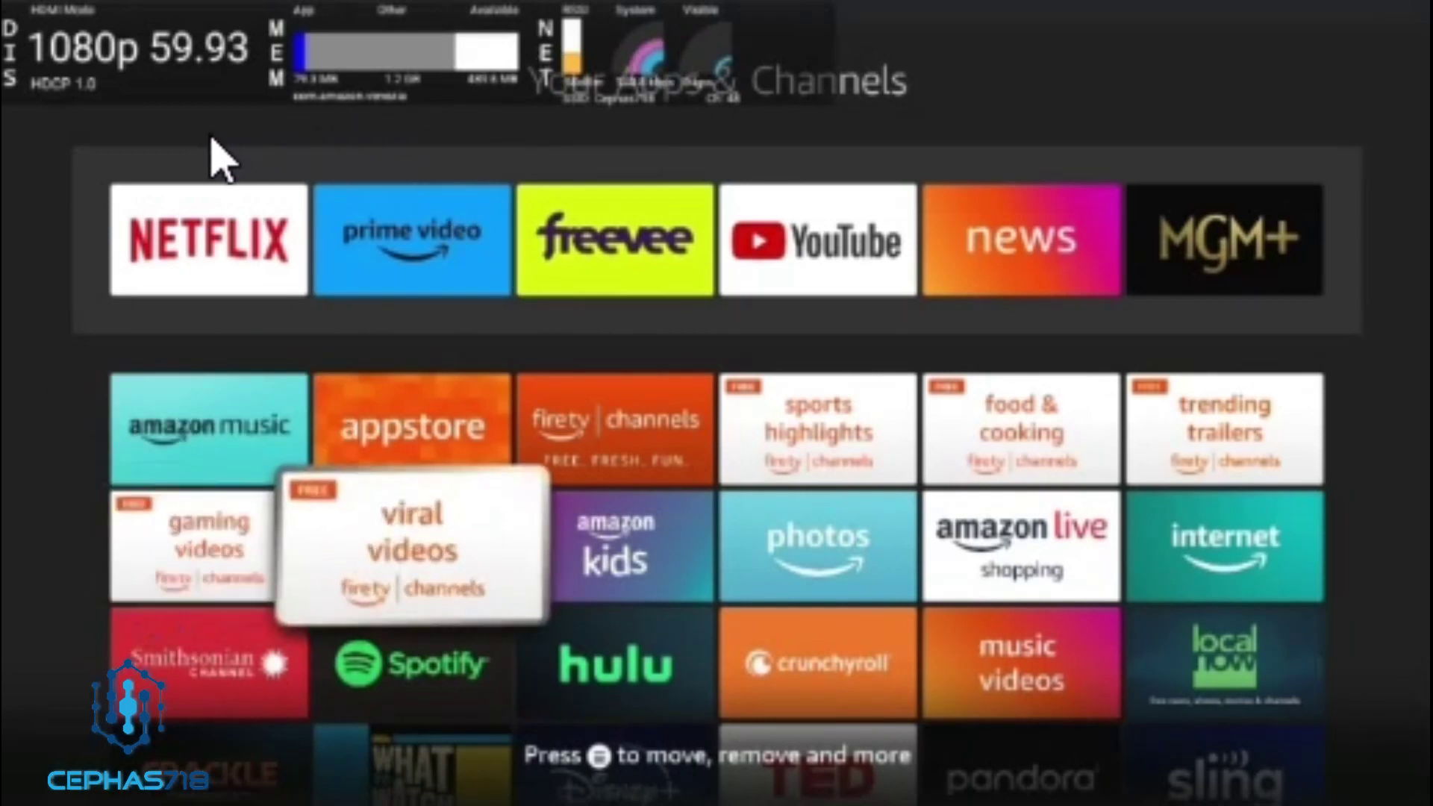
key(Right)
key(Down)
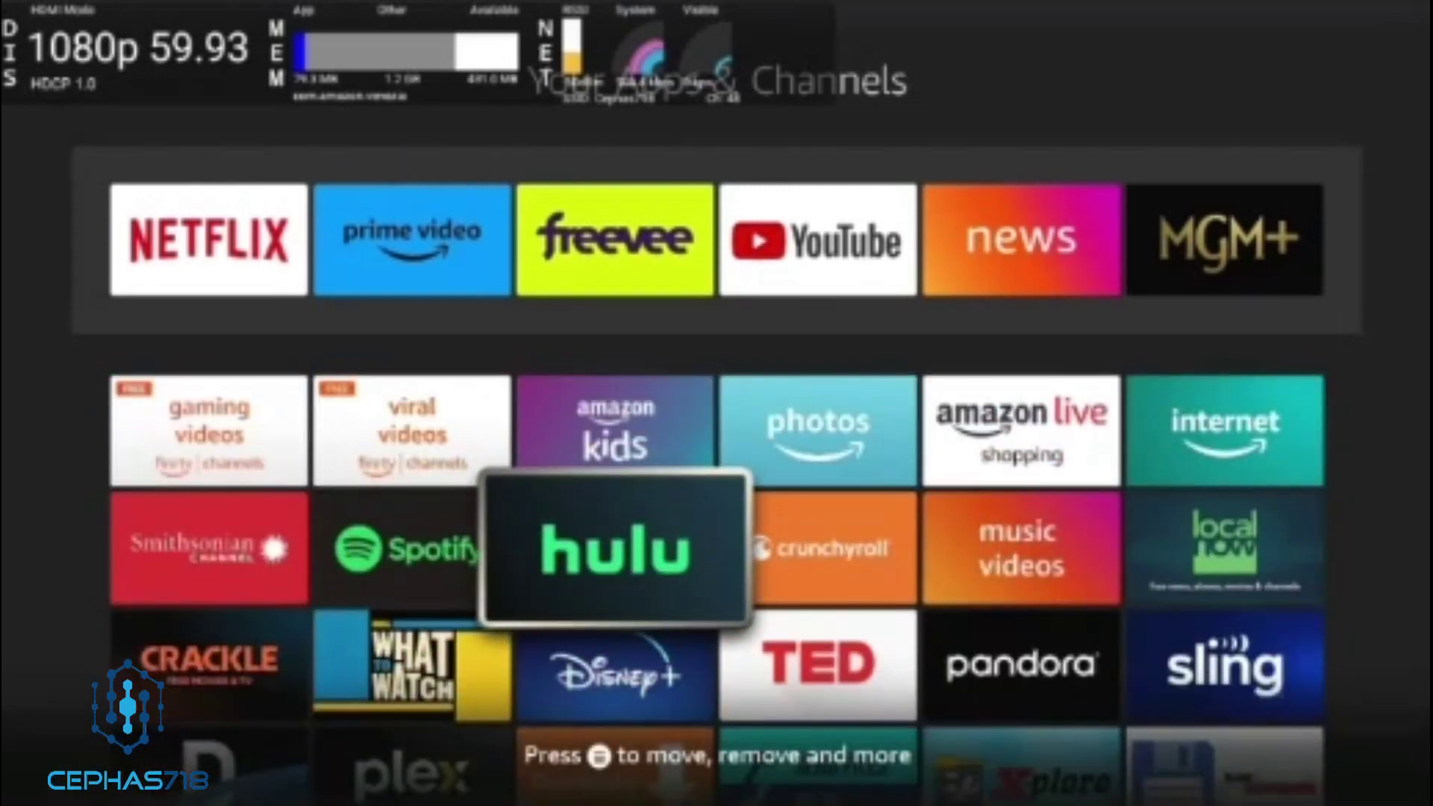
key(Down)
key(Down)
key(Right)
key(Right)
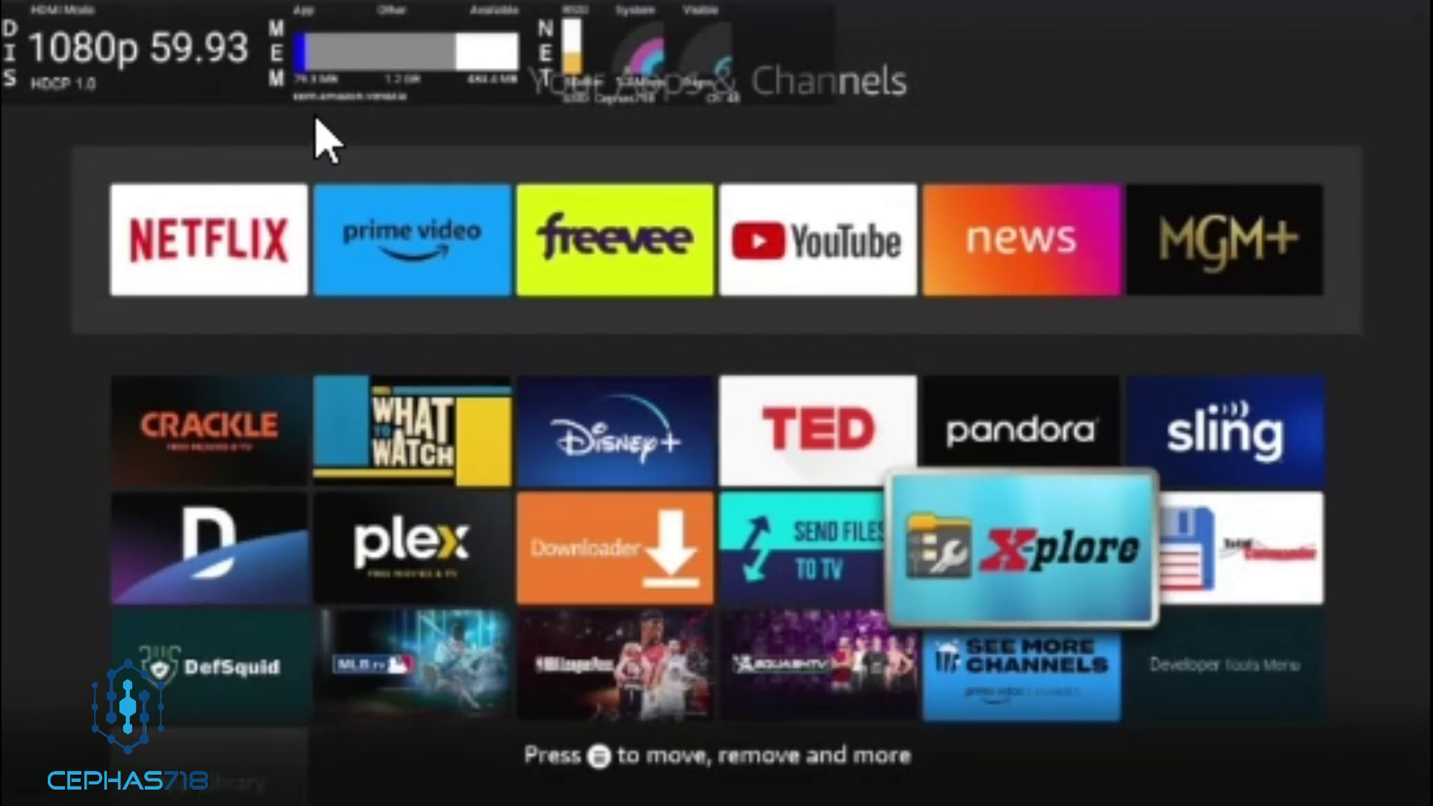
Launch X-plore, browse Internal shared storage to the Download folder, then exit.
key(Return)
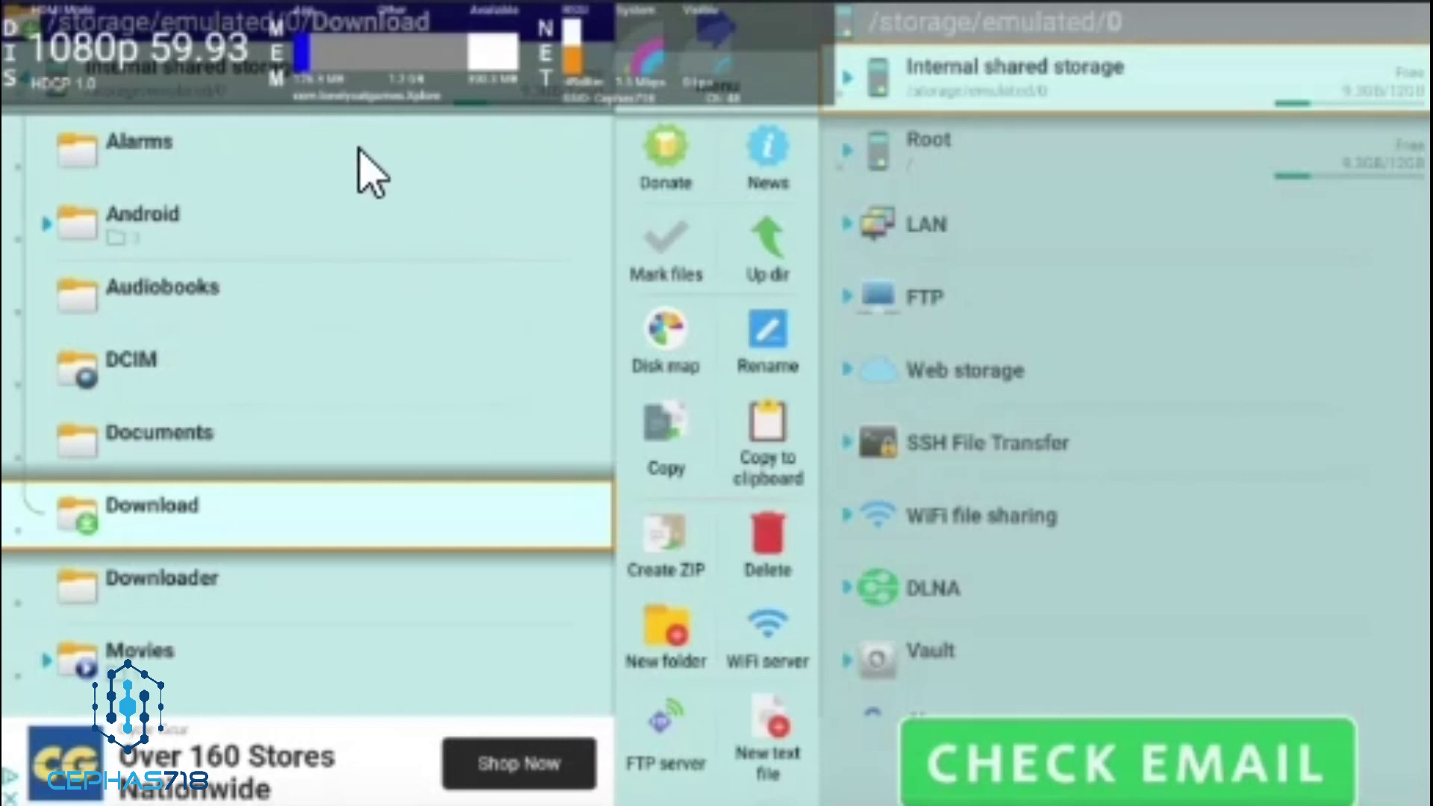
key(Escape)
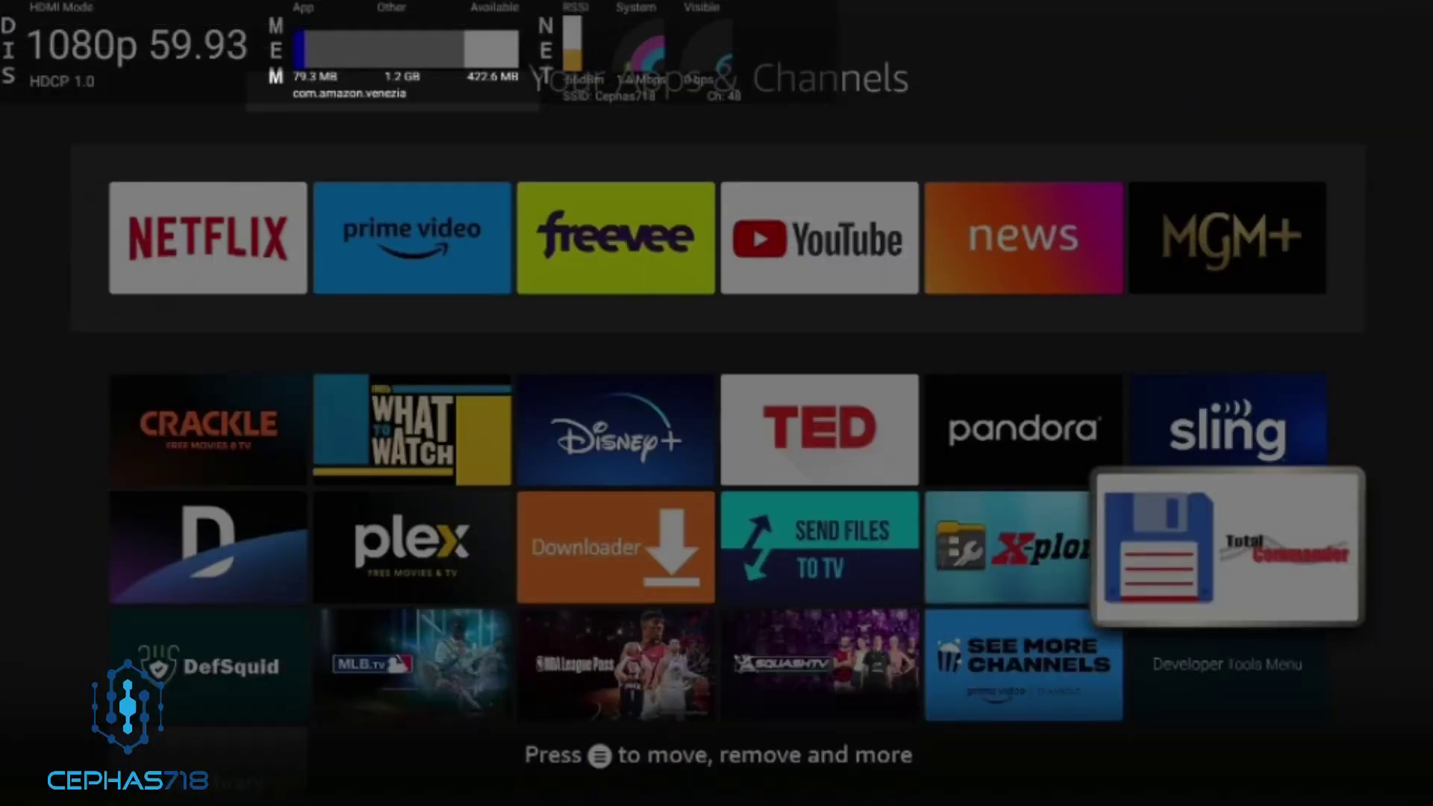
Launch Total Commander to show its internal storage, photos, downloads and root locations.
key(Return)
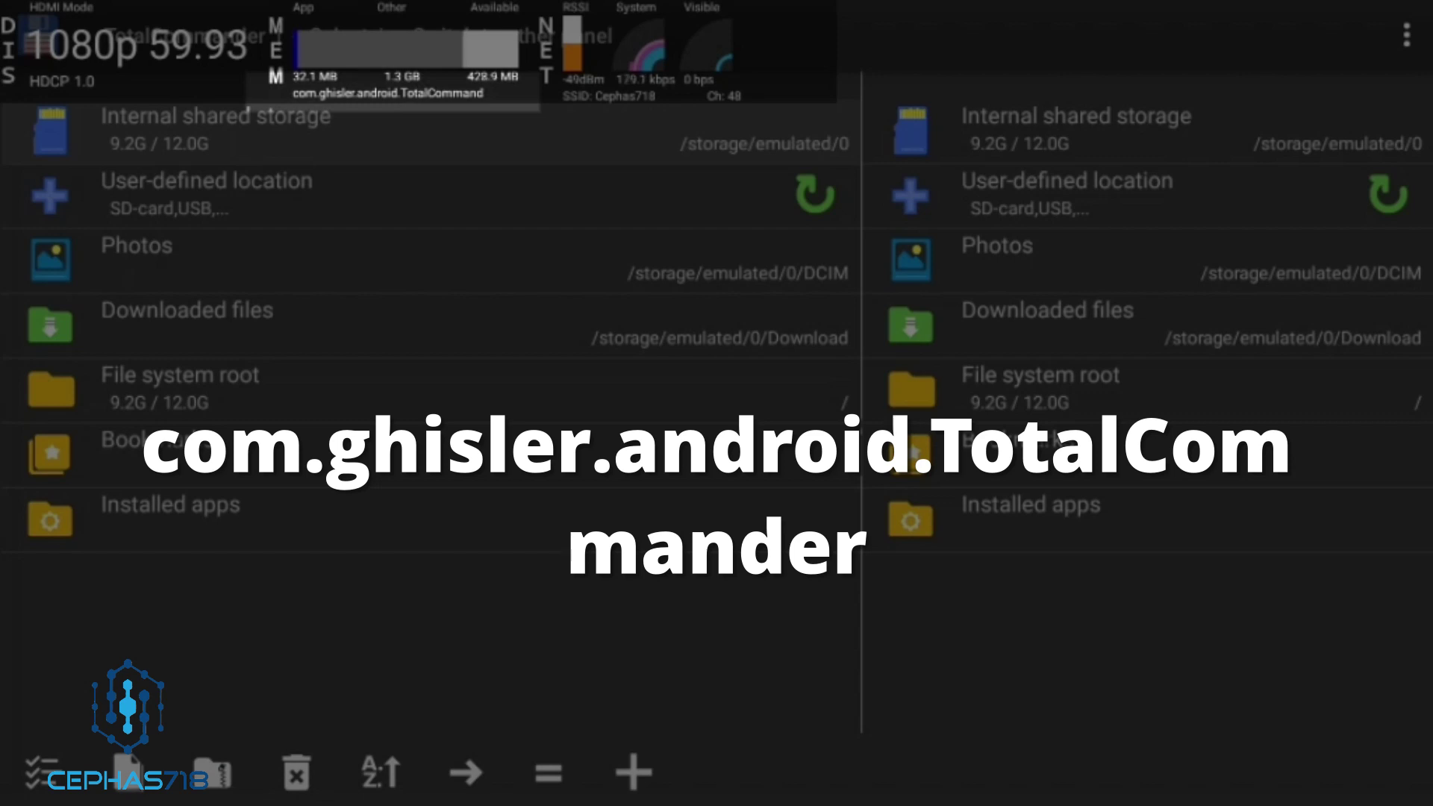
key(Home)
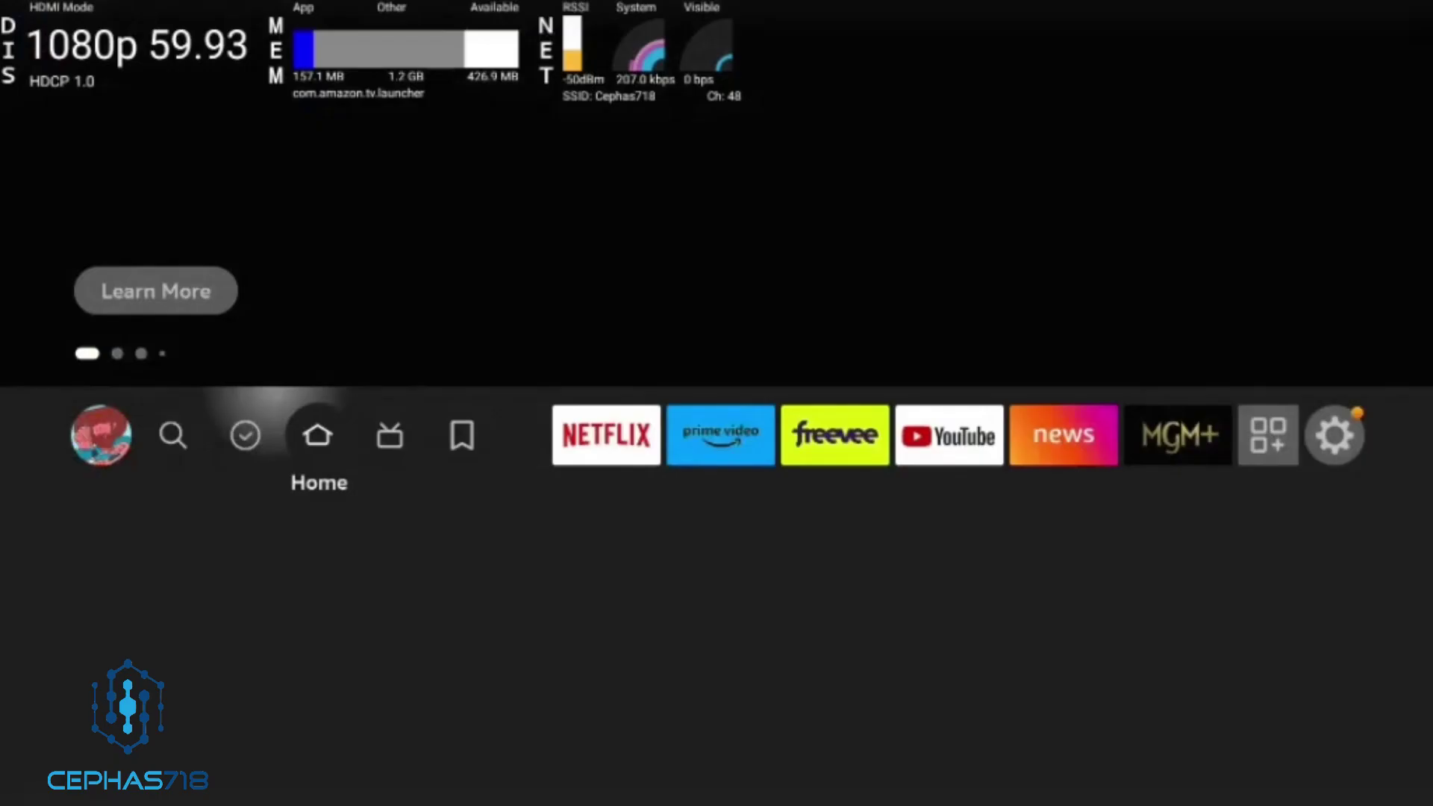
key(Right)
key(Right)
key(Right)
key(Right)
key(Right)
key(Right)
key(Right)
key(Right)
key(Right)
key(Right)
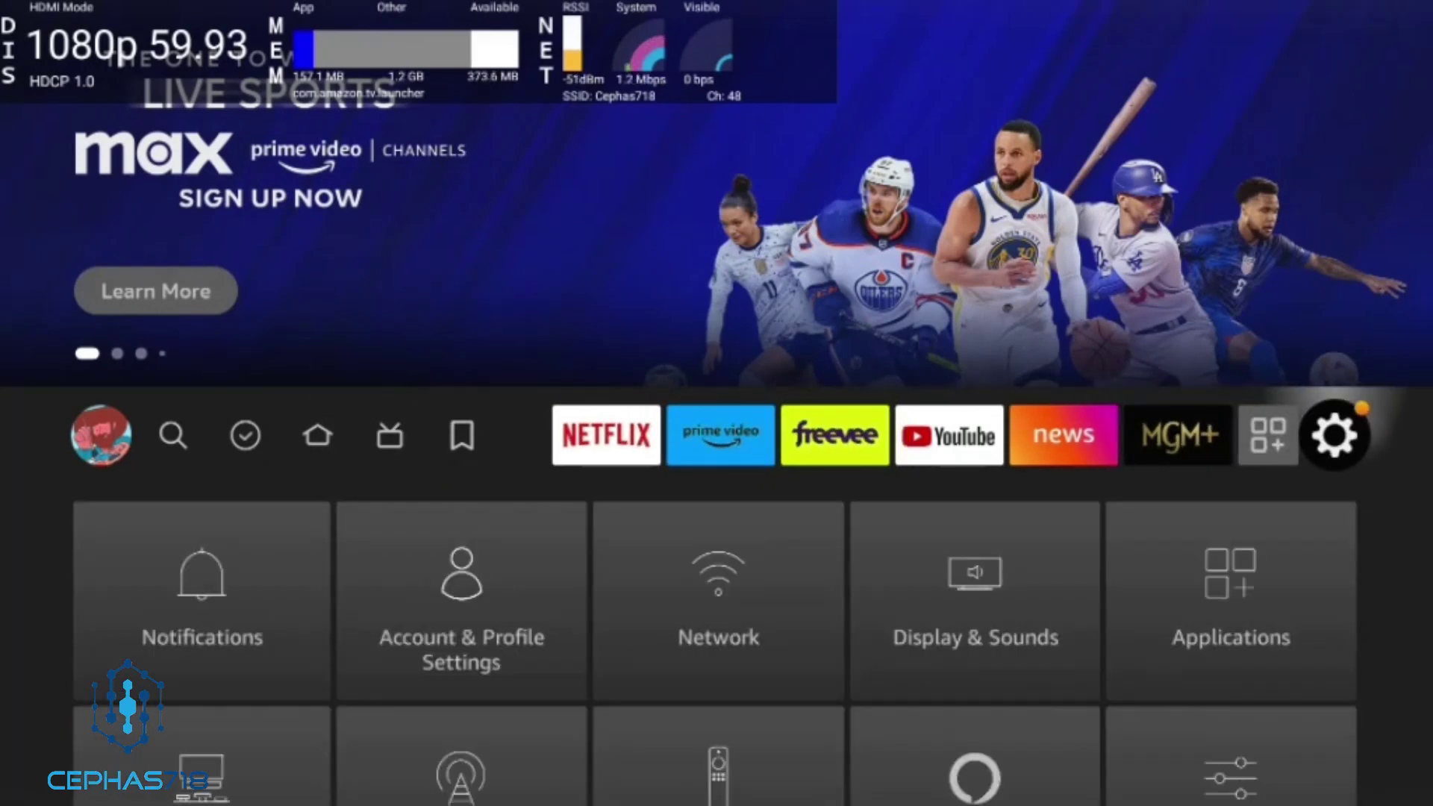
key(Down)
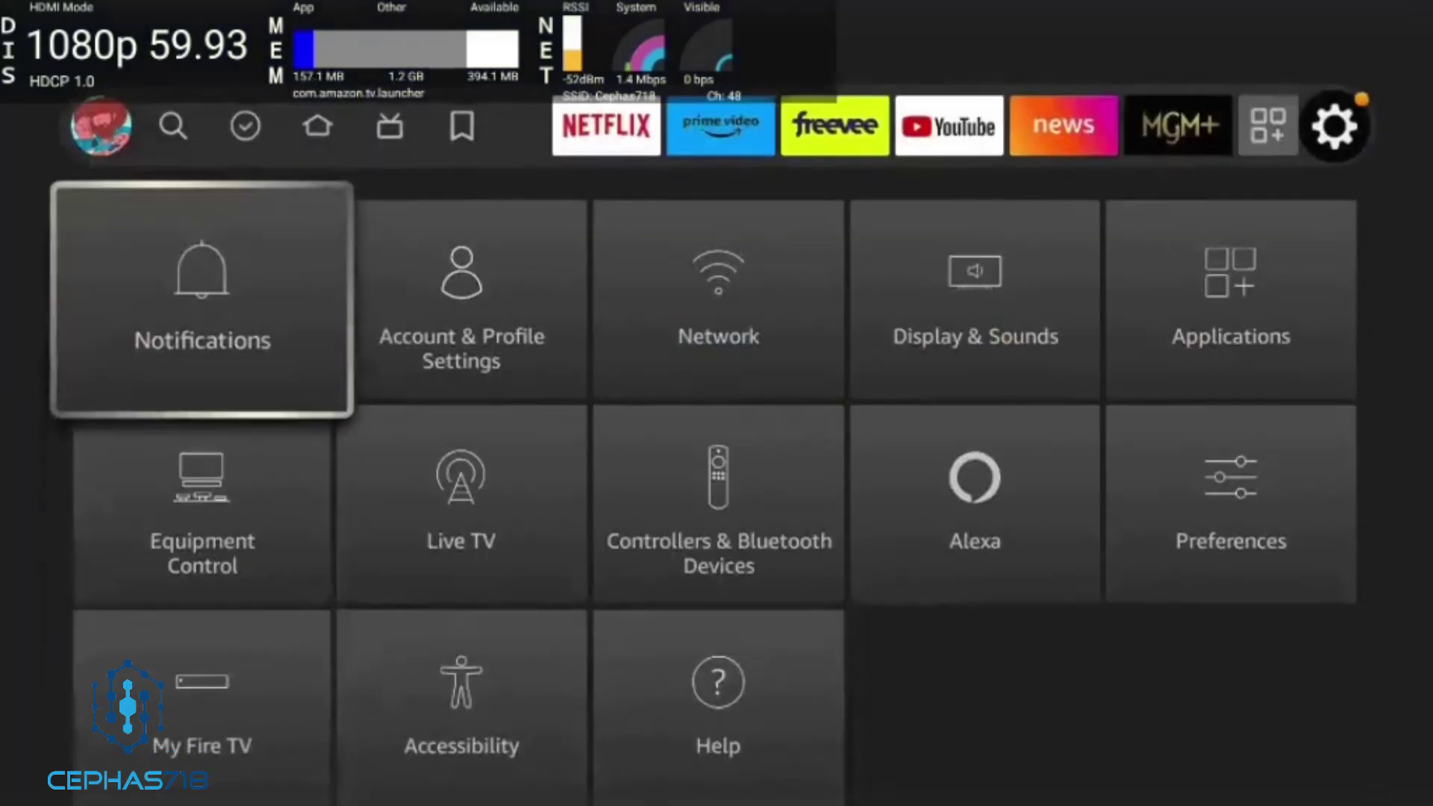
key(Down)
key(Down)
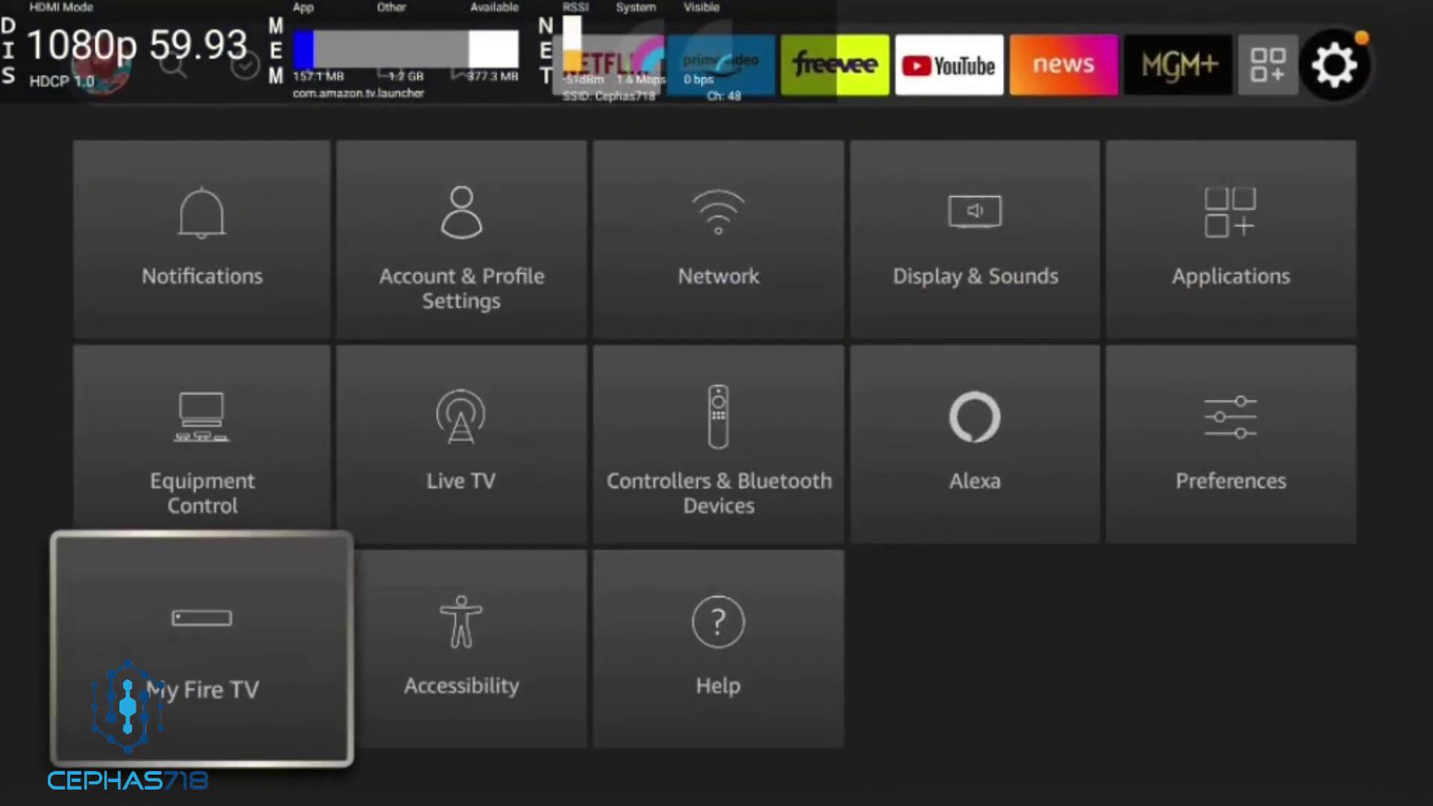
key(Return)
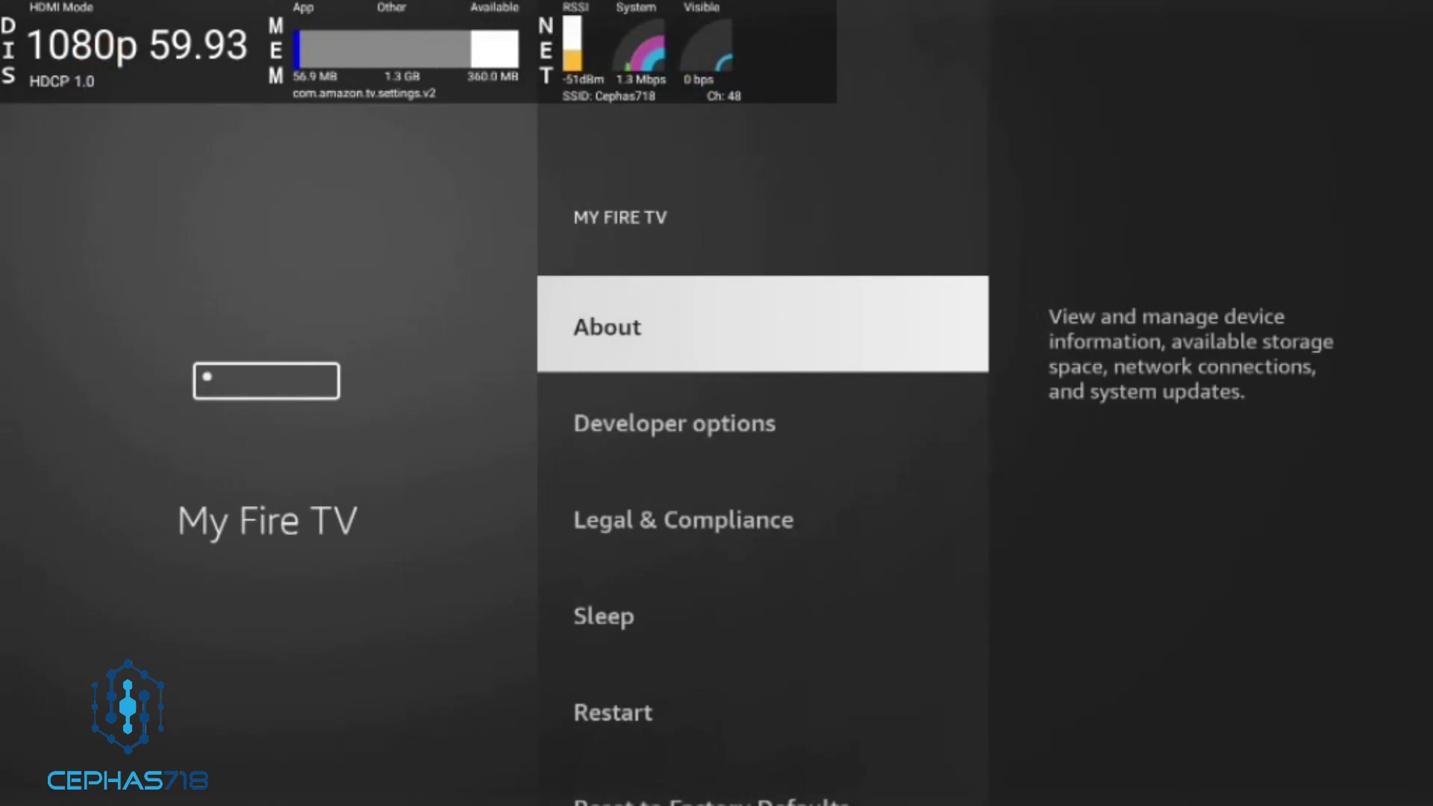
key(Return)
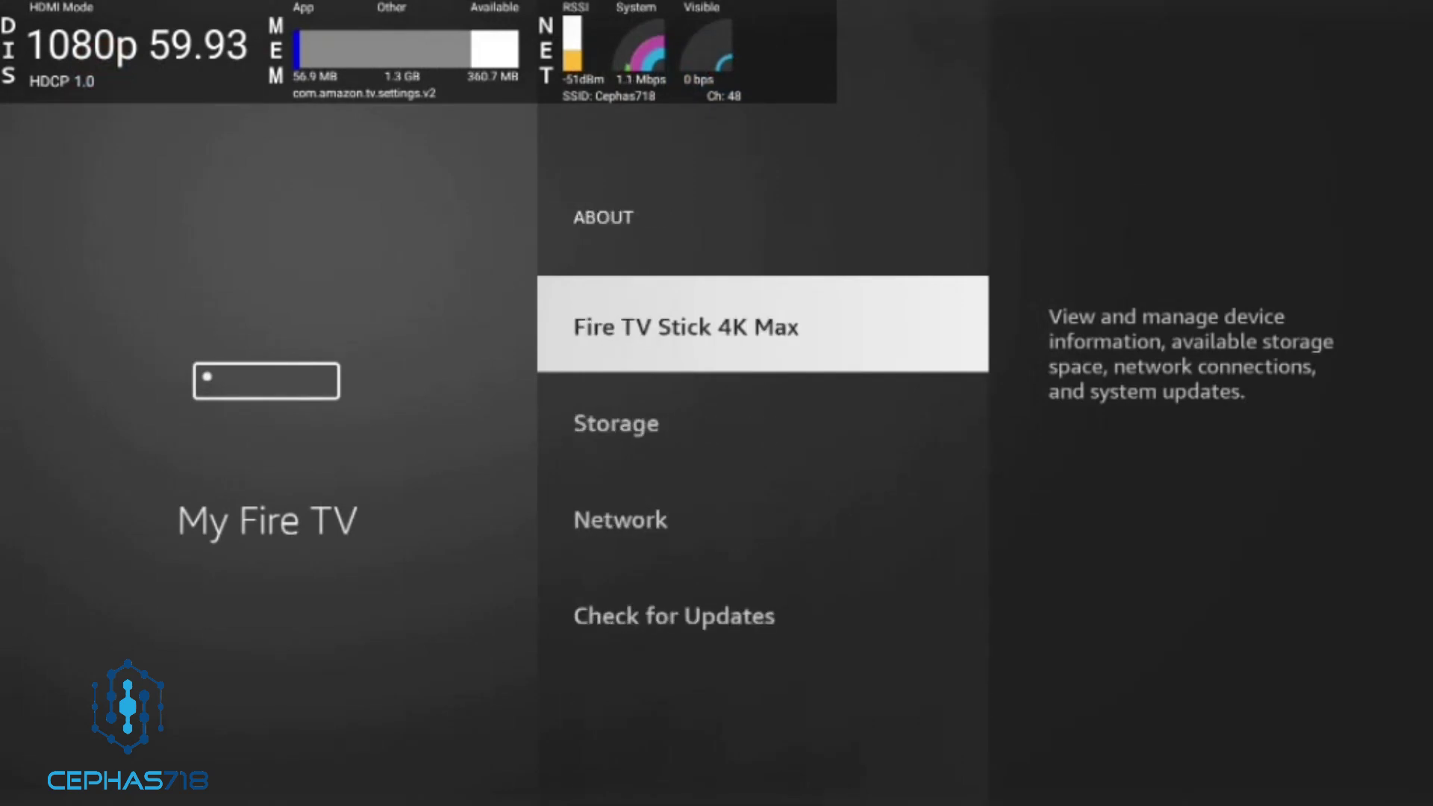
key(Return)
key(Return)
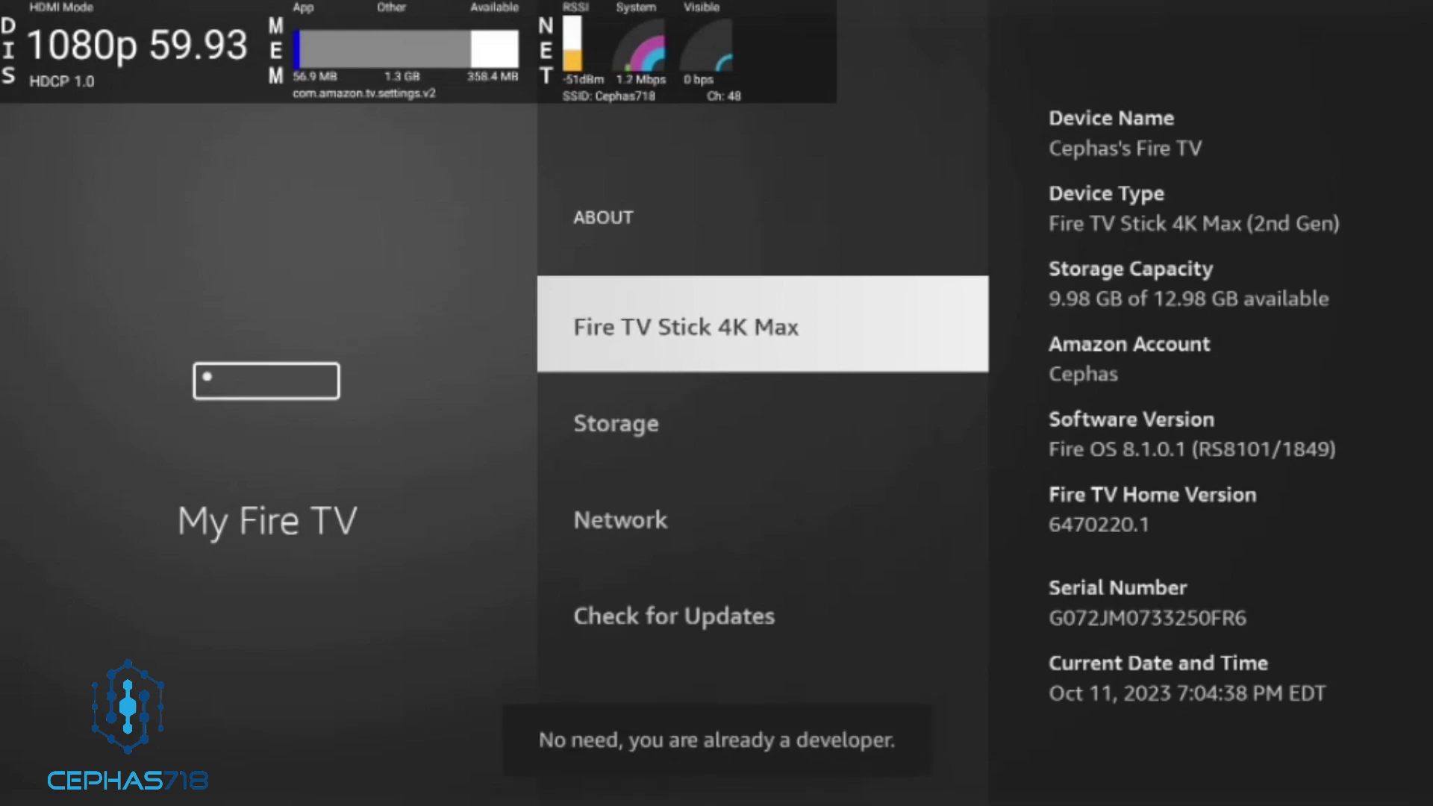
key(Escape)
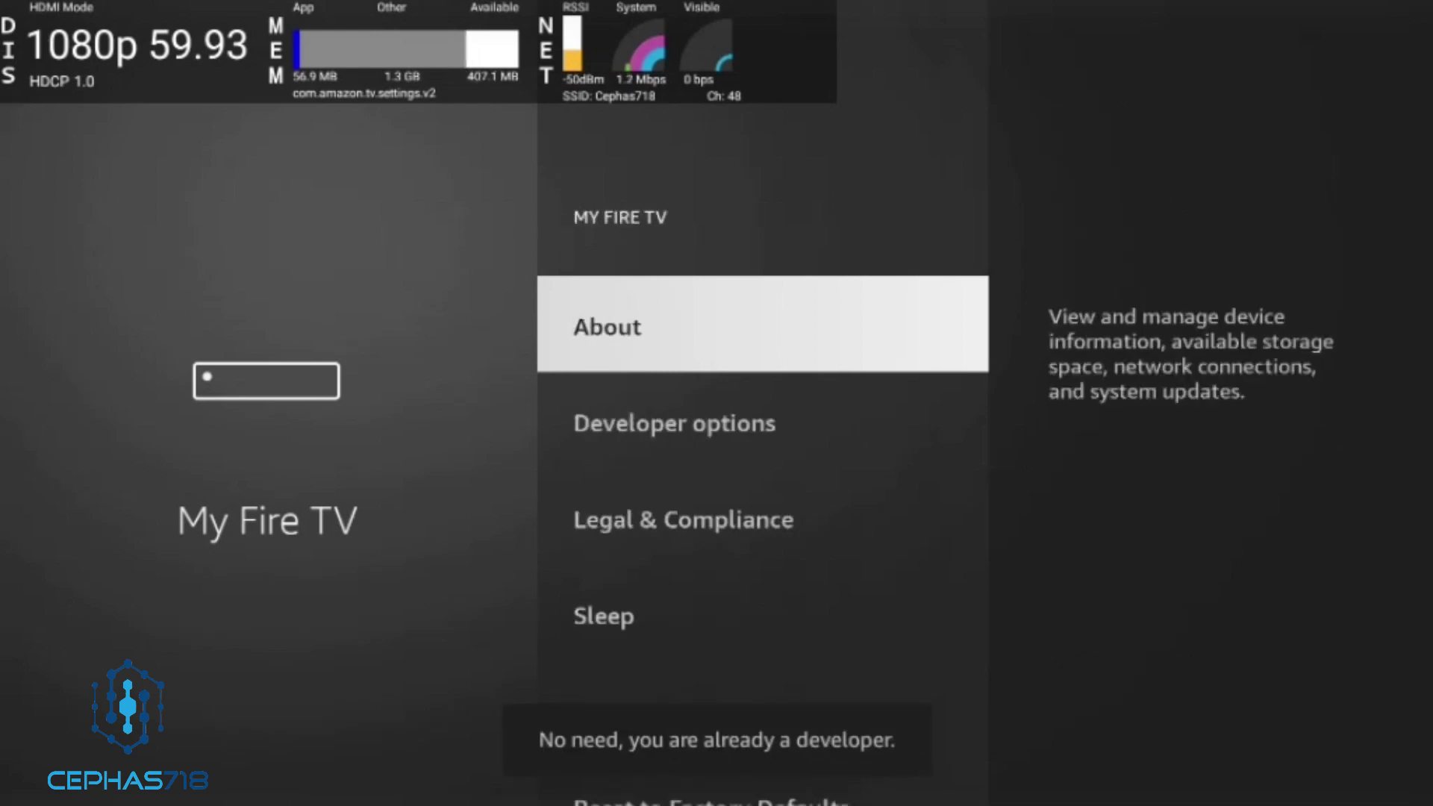
key(Down)
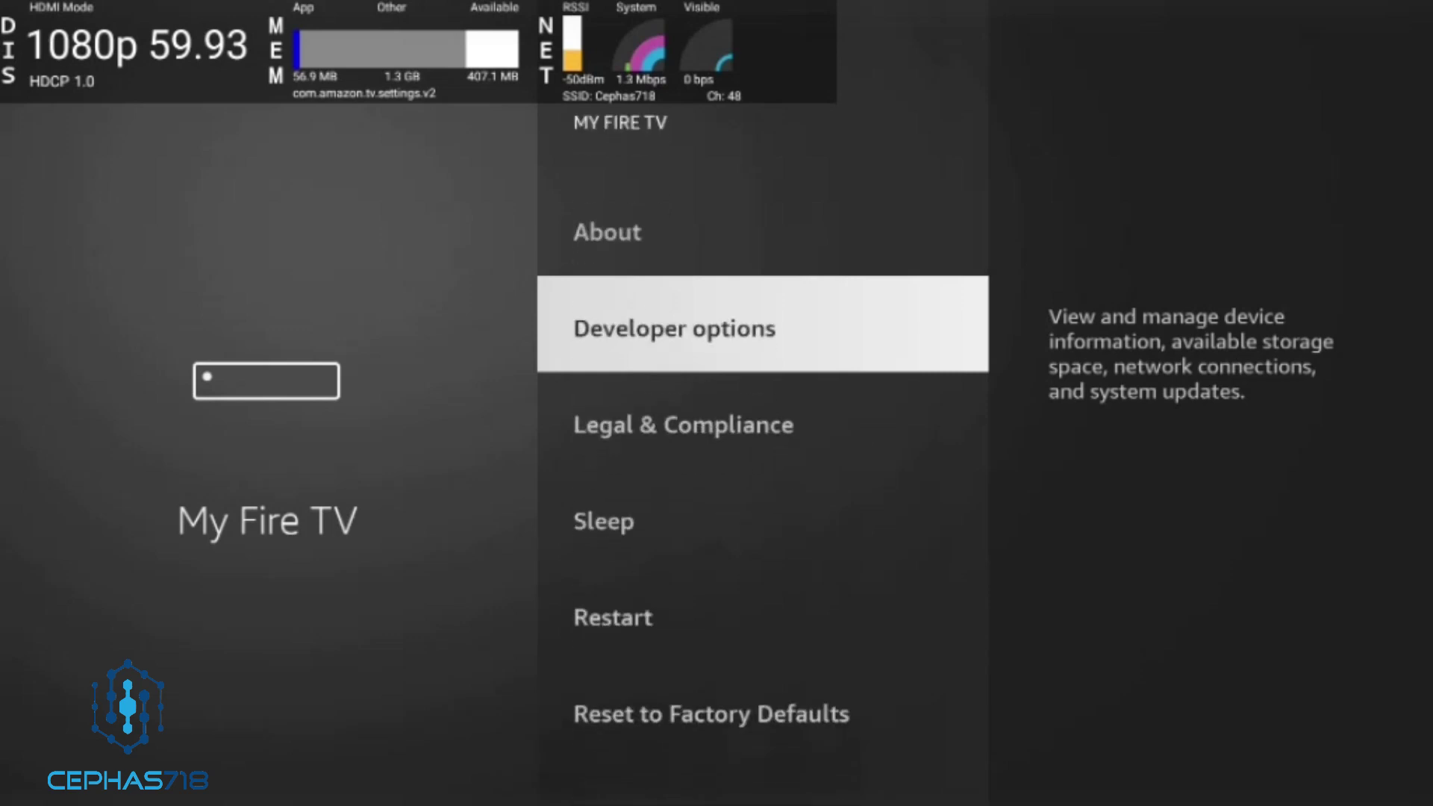
key(Return)
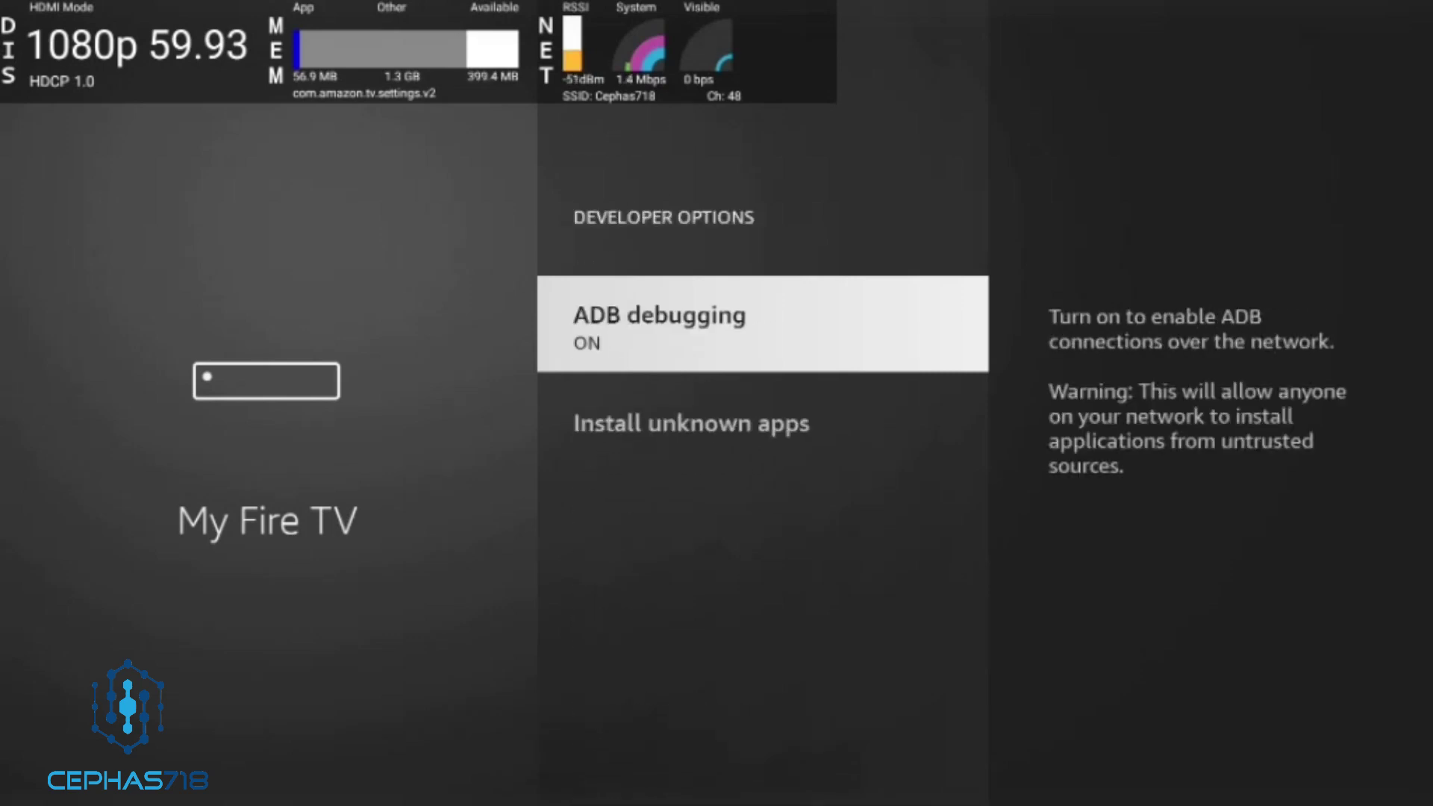
key(Down)
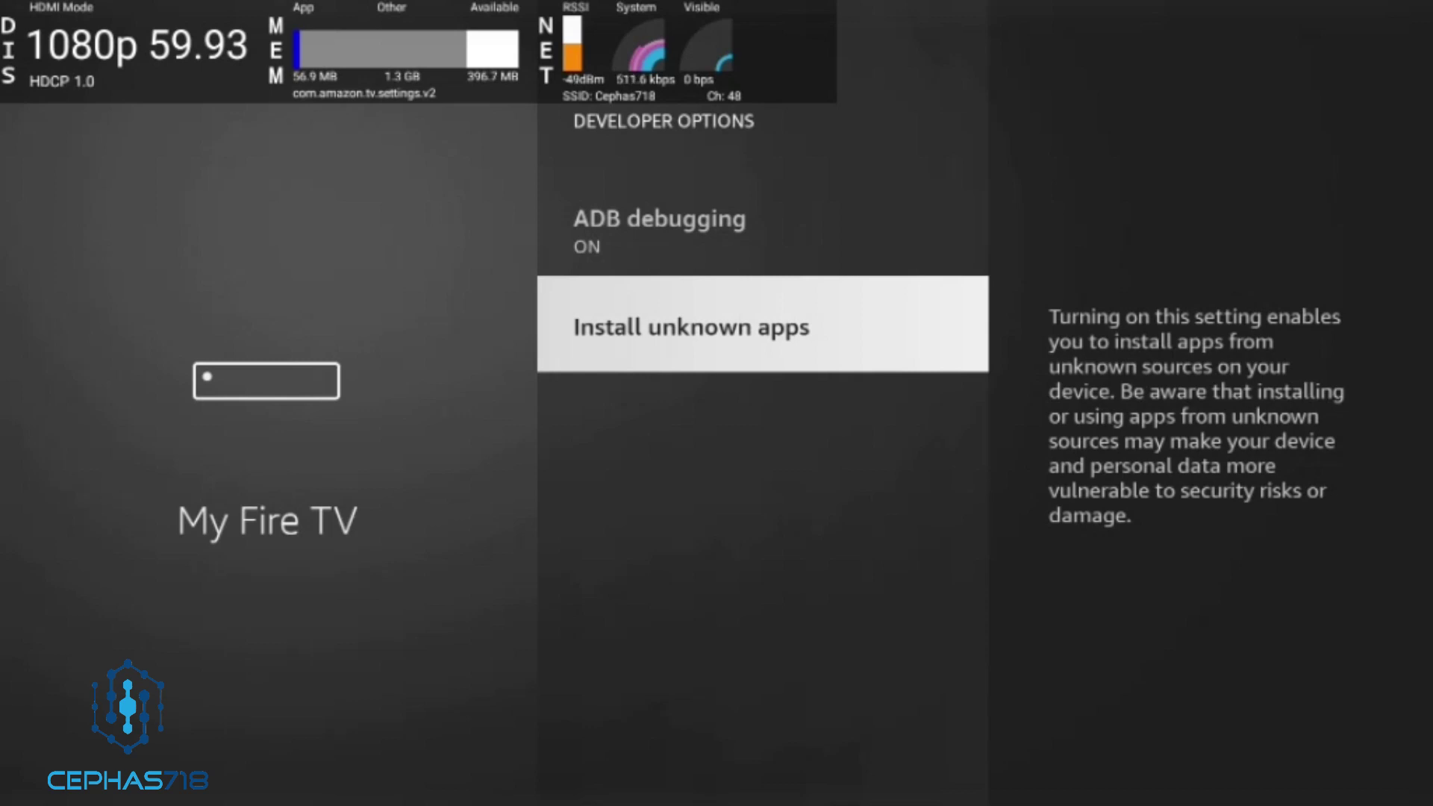
key(Up)
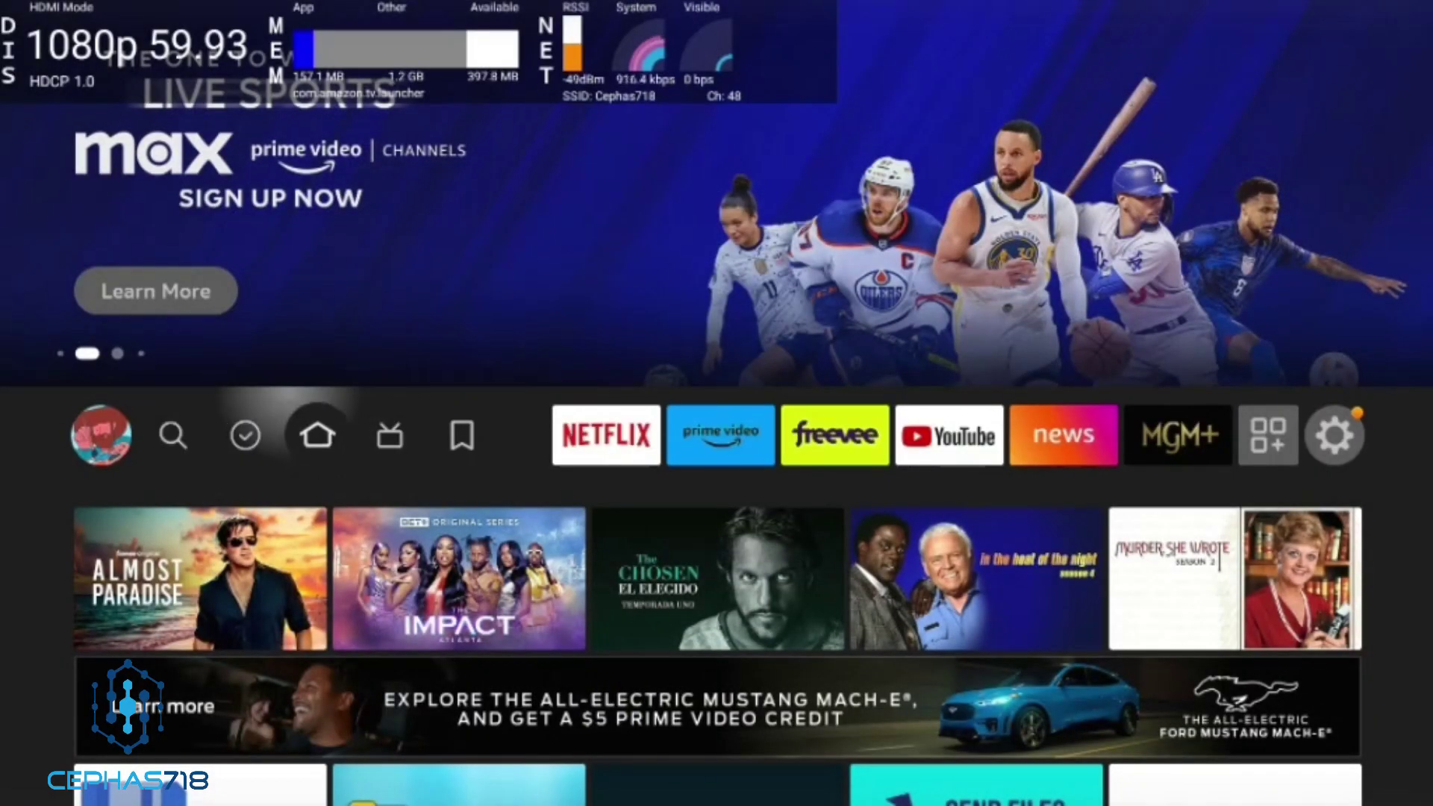
Search 'DO', choose the Downloader suggestion, and launch the Downloader app.
key(Left)
key(Left)
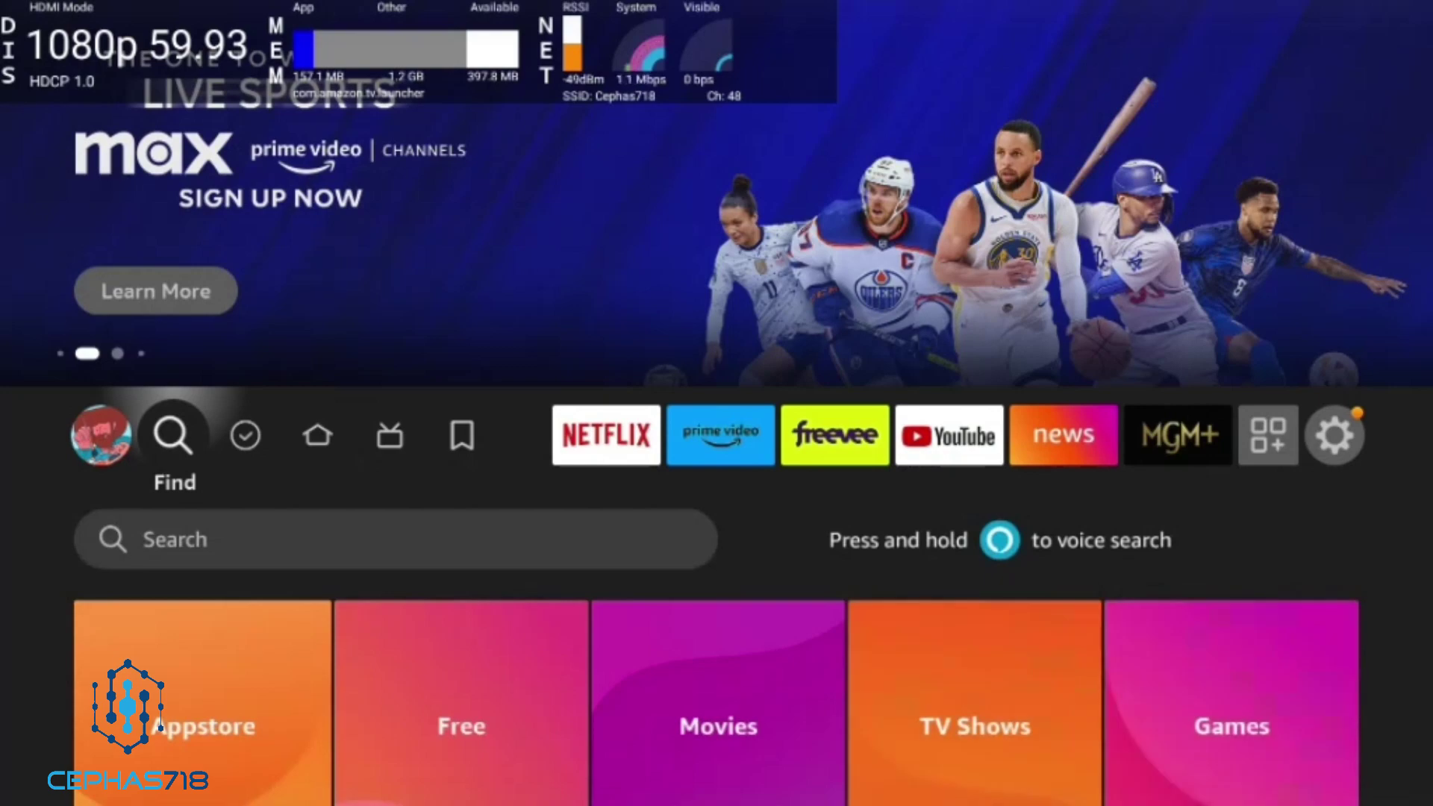
key(Down)
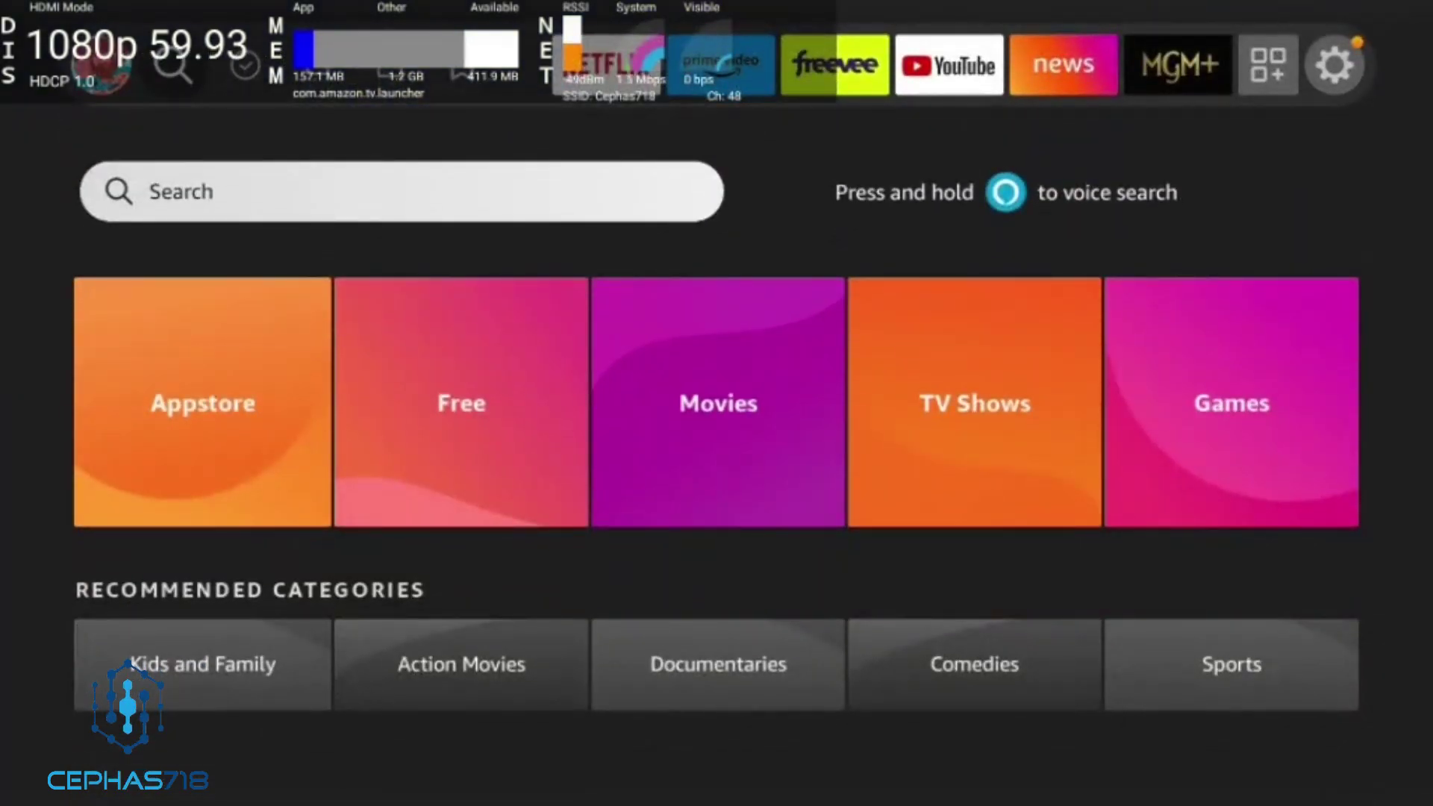
key(Return)
key(Right)
key(Right)
key(Right)
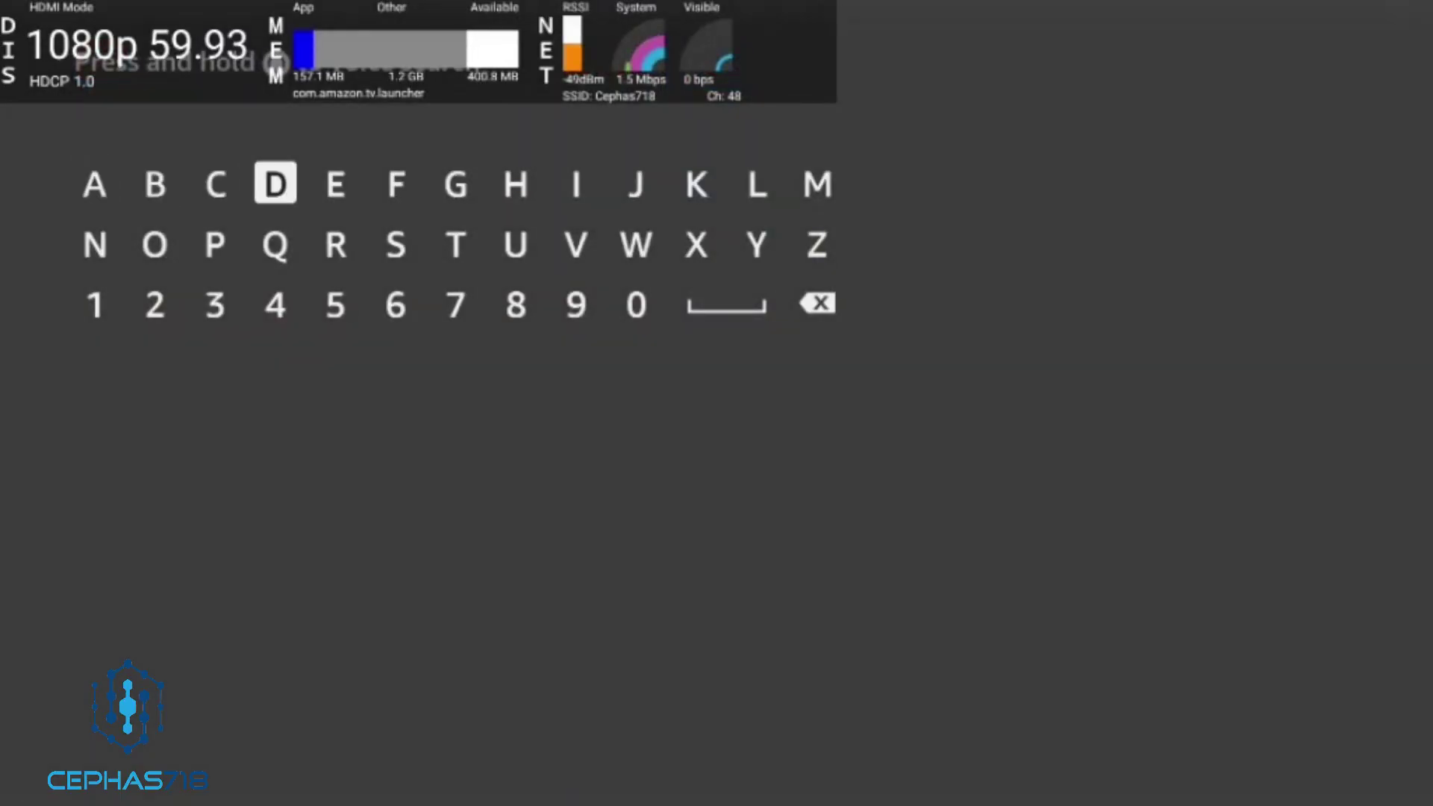
key(Return)
key(Down)
key(Left)
key(Left)
key(Return)
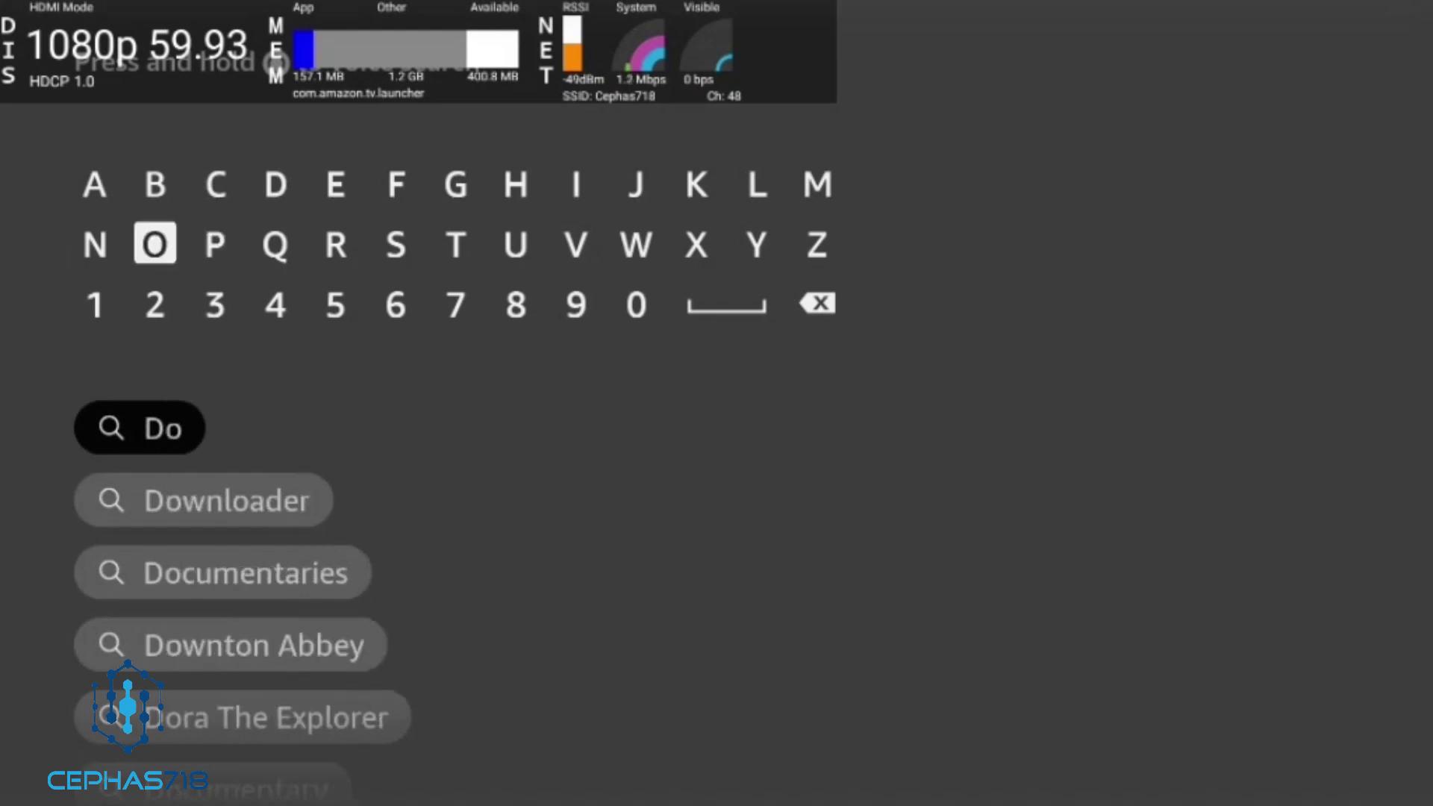
key(Down)
key(Down)
key(Return)
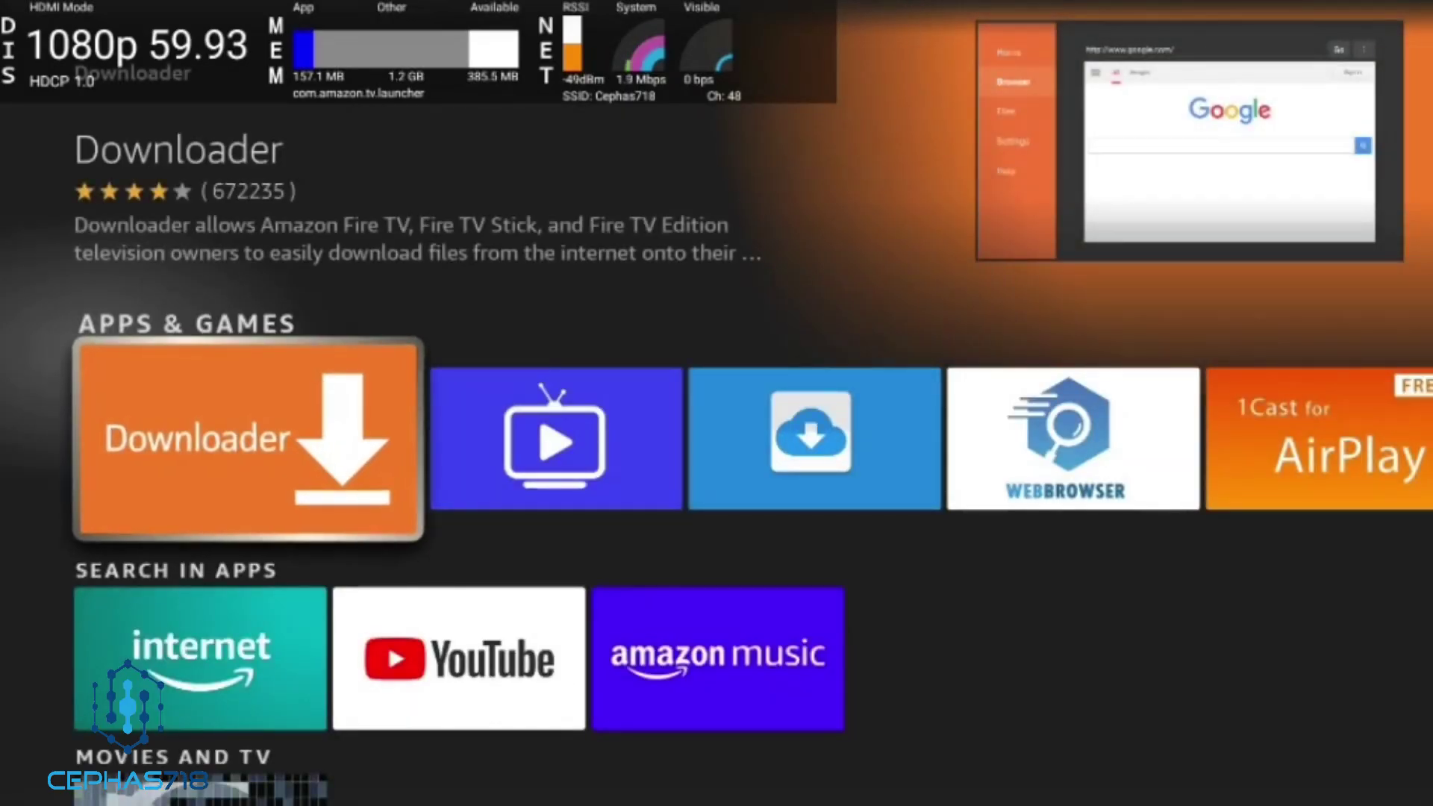
key(Return)
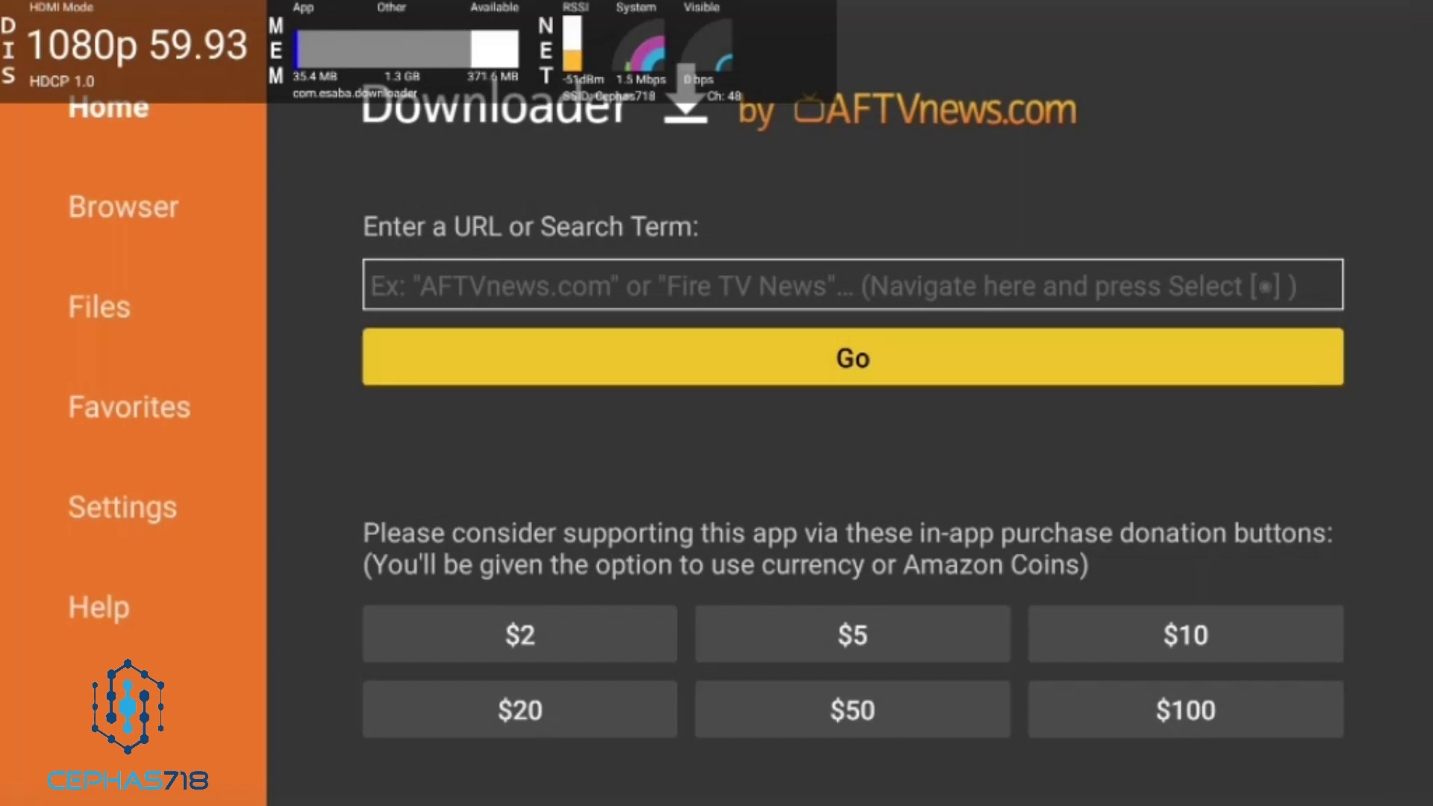
Enter code 2201 in Downloader, install Remote-ADB-Shell-v1.6.5.apk, and open it.
key(Down)
key(Up)
key(Up)
text(22)
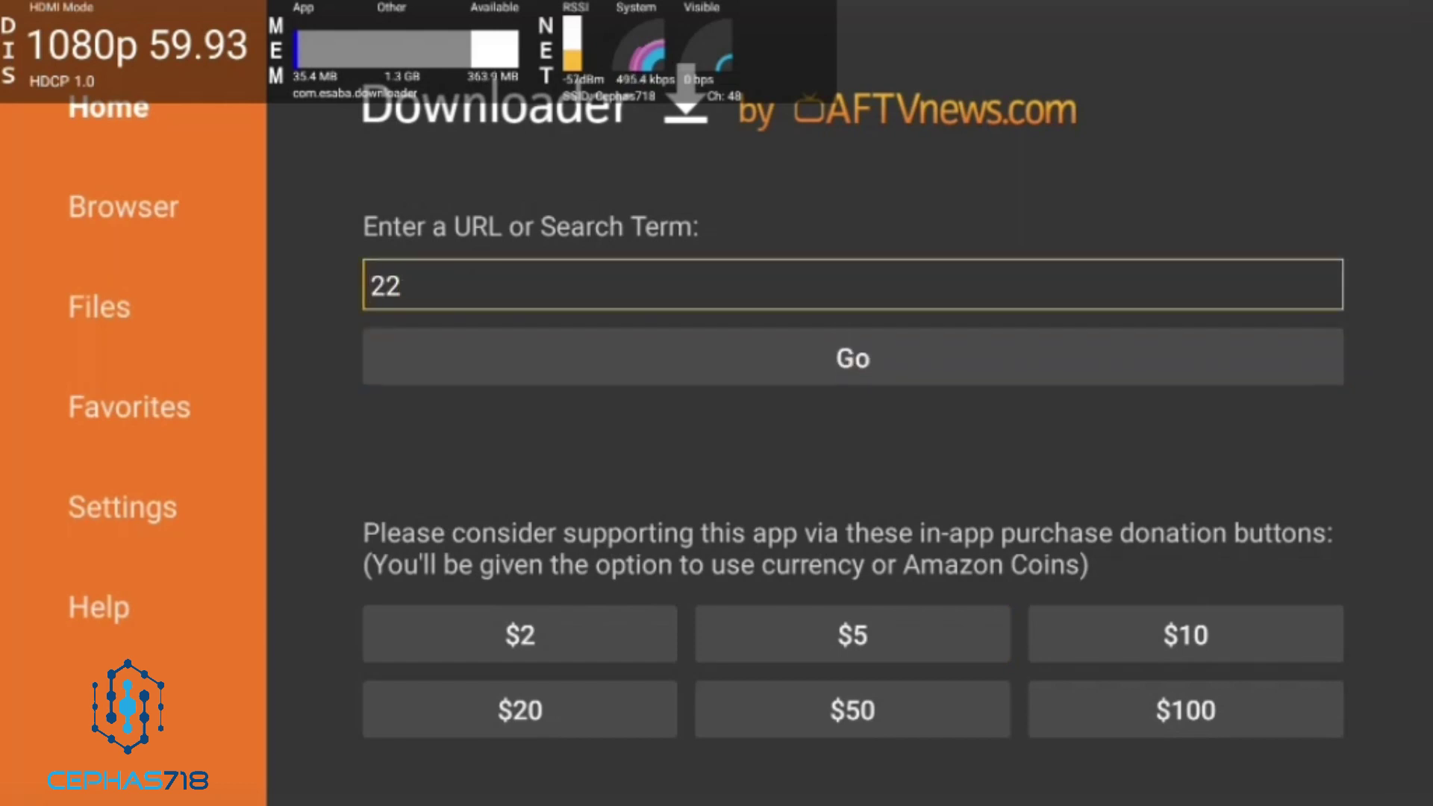
text(01)
key(Down)
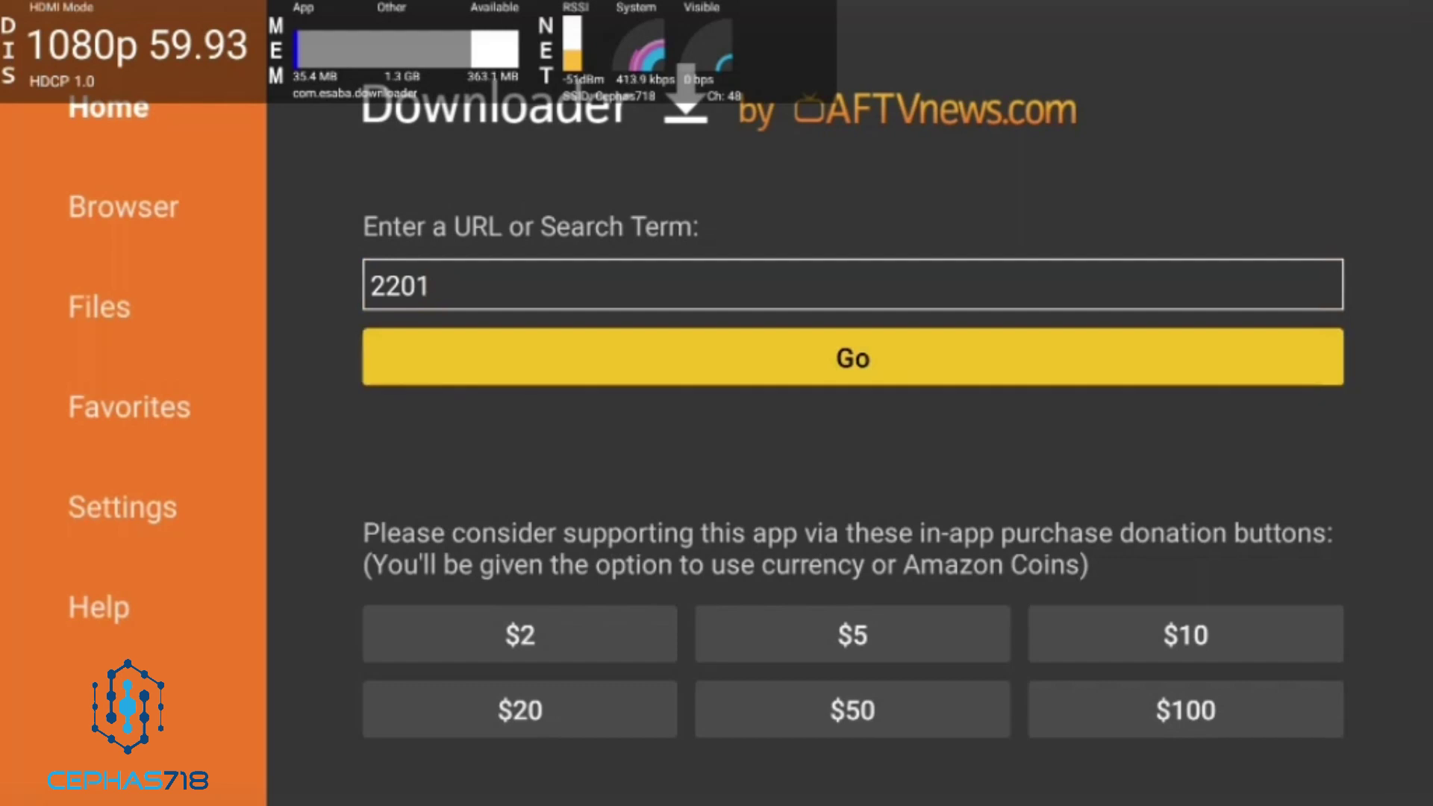
key(Return)
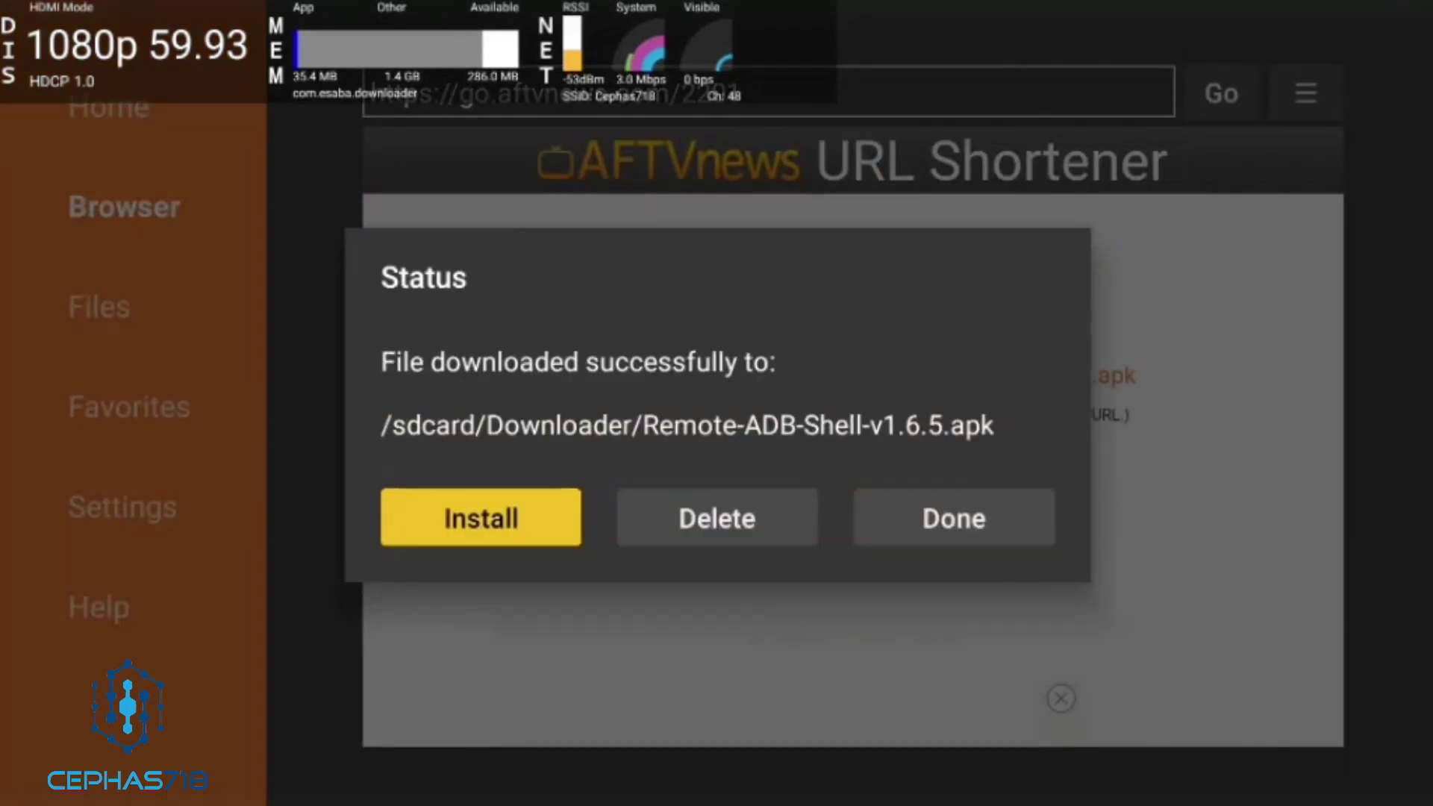
key(Return)
key(Left)
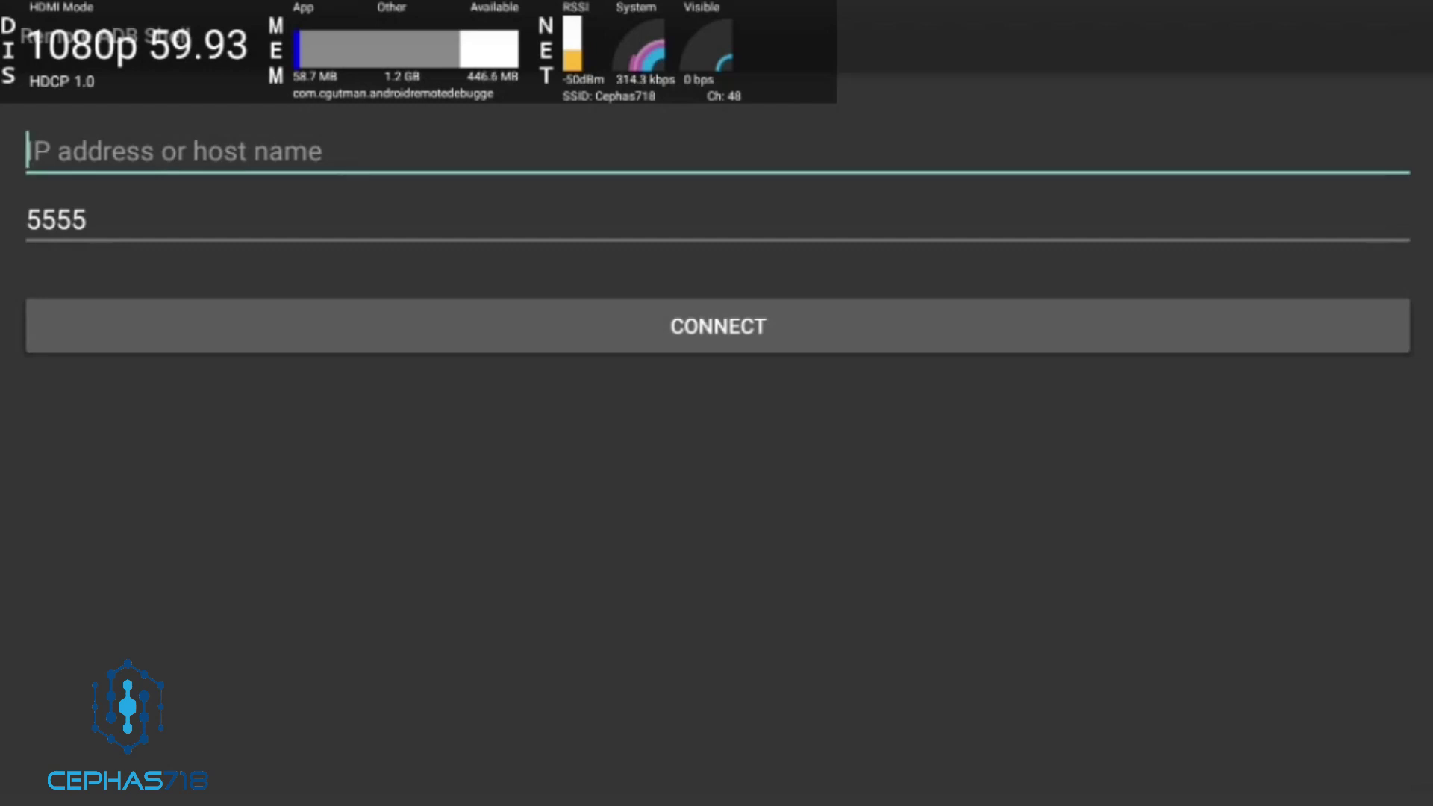
Enter host 127.0.0.1, keep port 5555, and connect.
key(Return)
text(12)
key(Right)
key(Right)
key(Right)
text(7)
key(Down)
key(Down)
key(Down)
key(Right)
key(Right)
text(.)
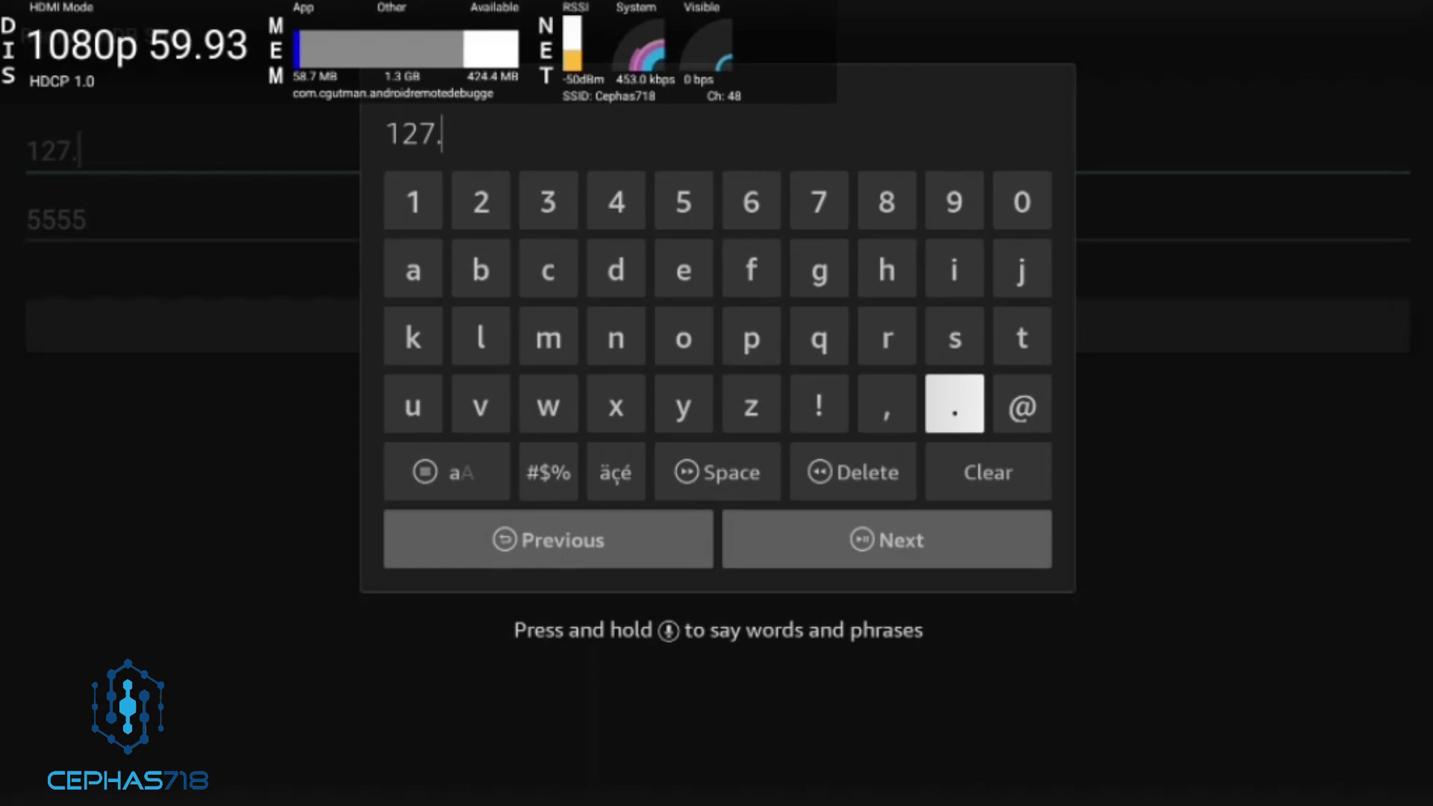
click(1012, 197)
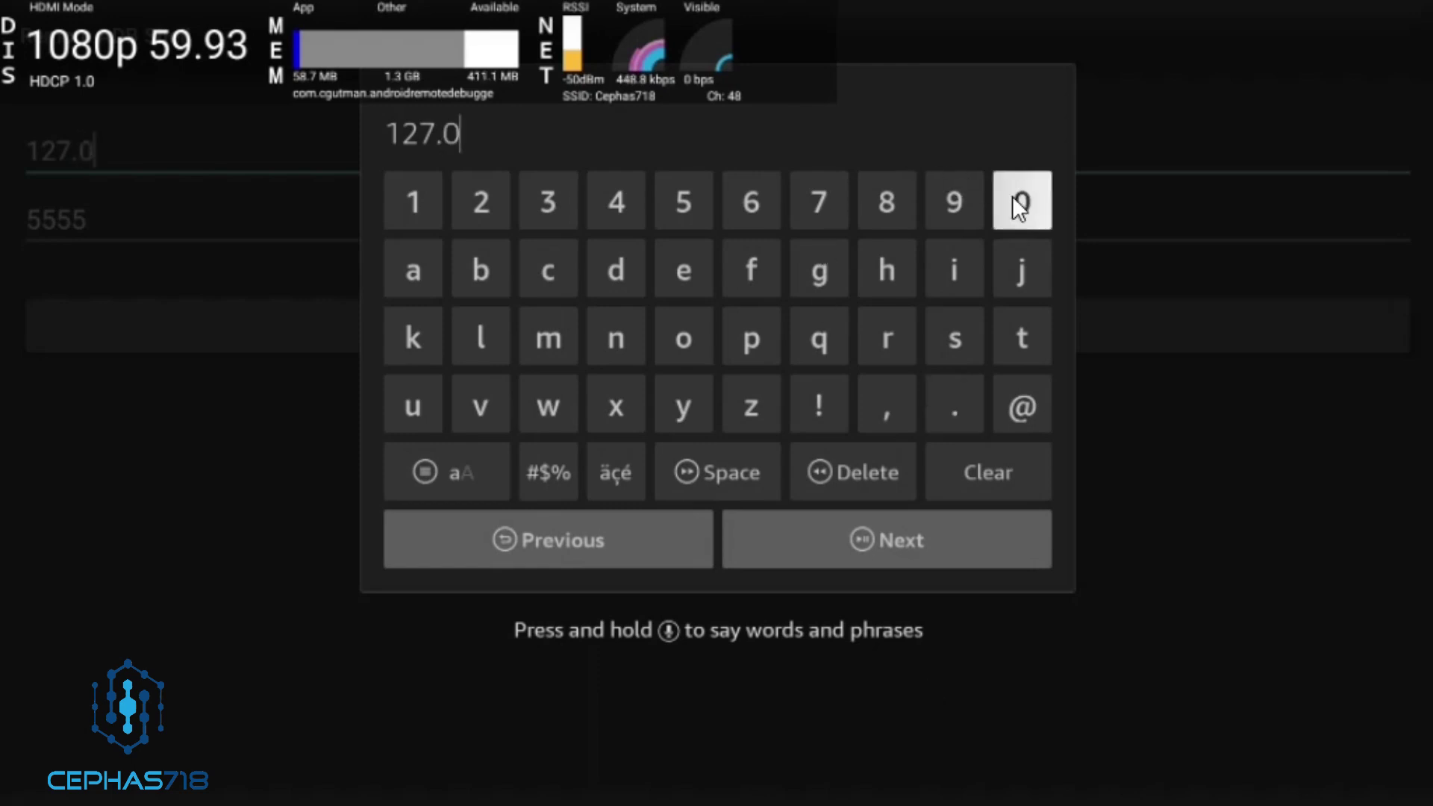
click(953, 417)
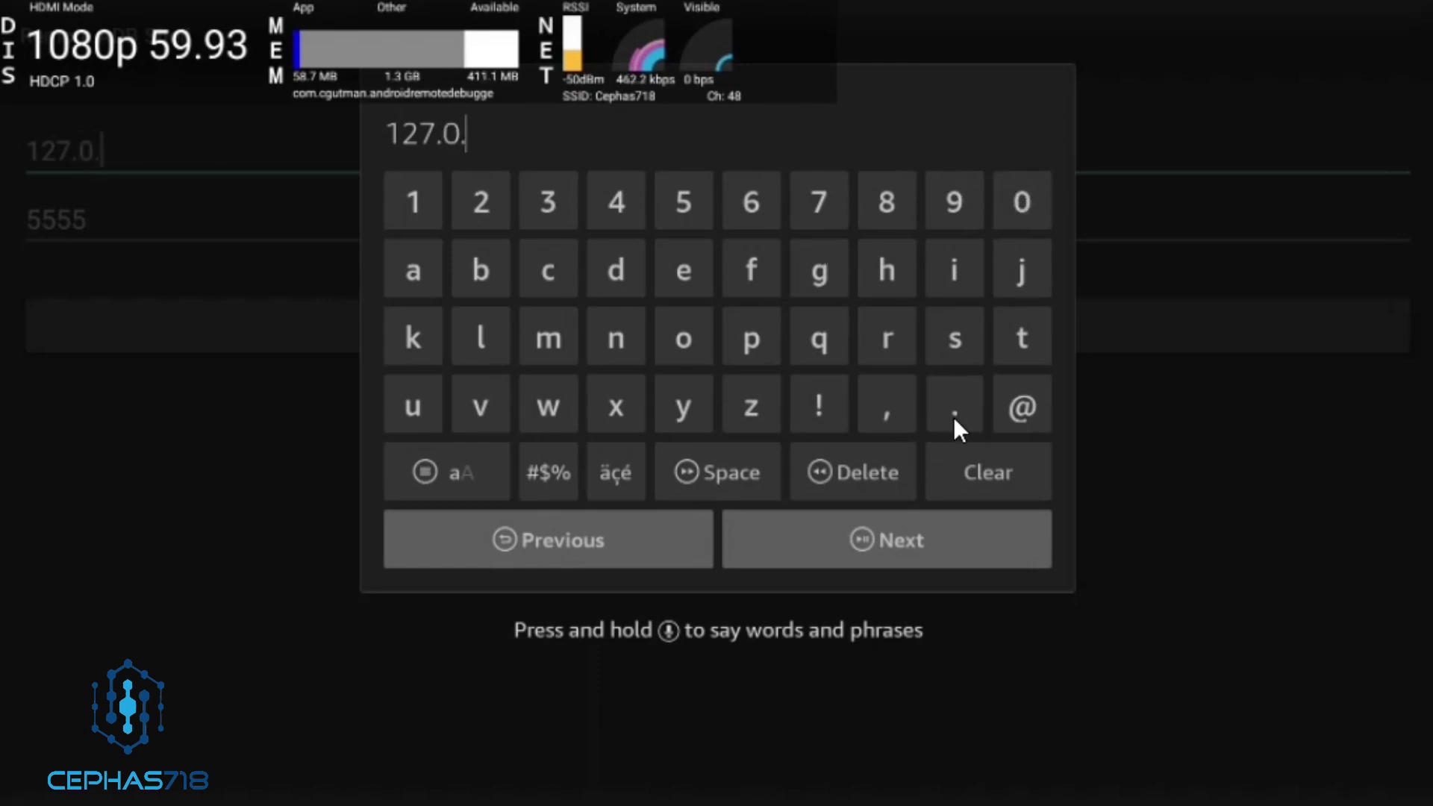
click(1019, 205)
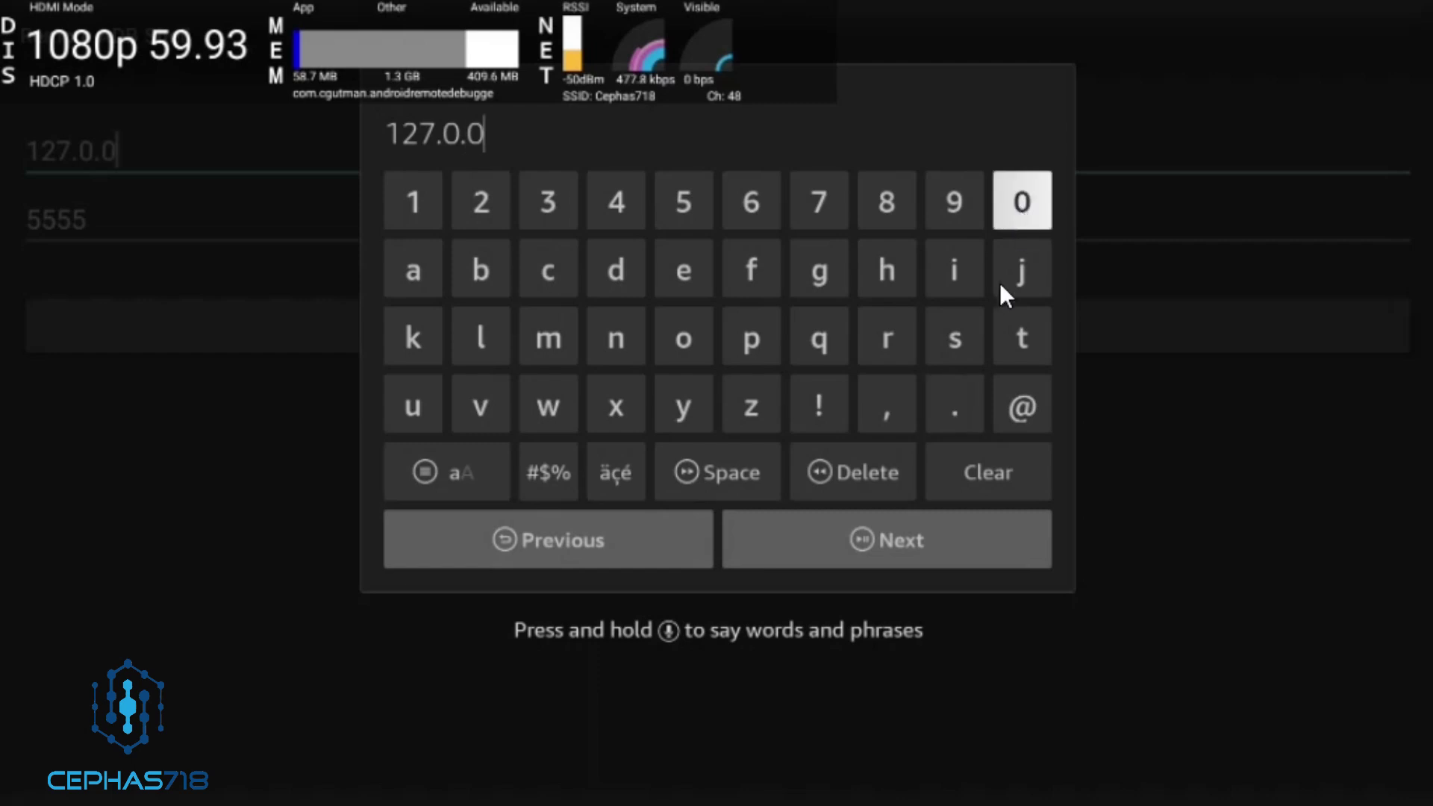
click(950, 403)
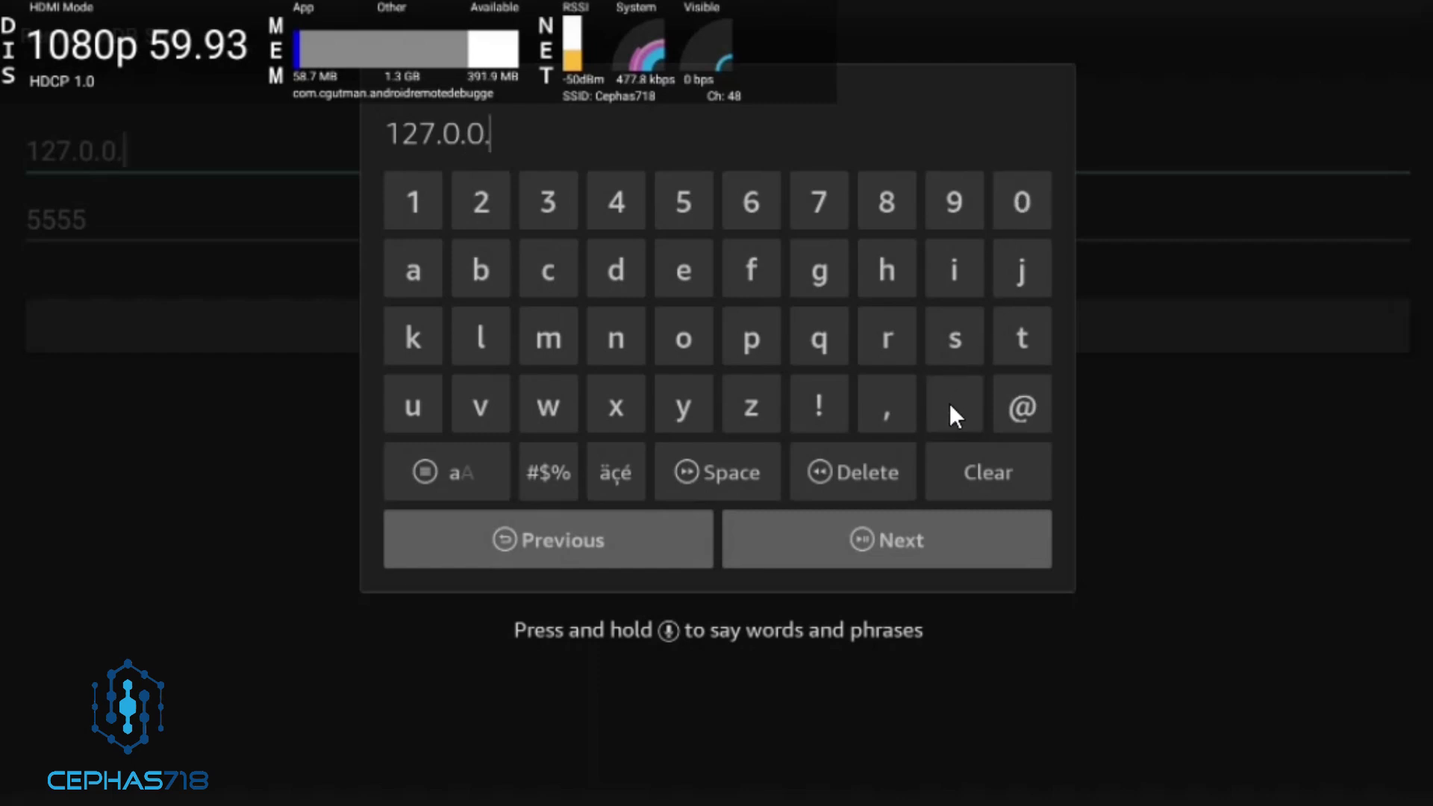
click(434, 215)
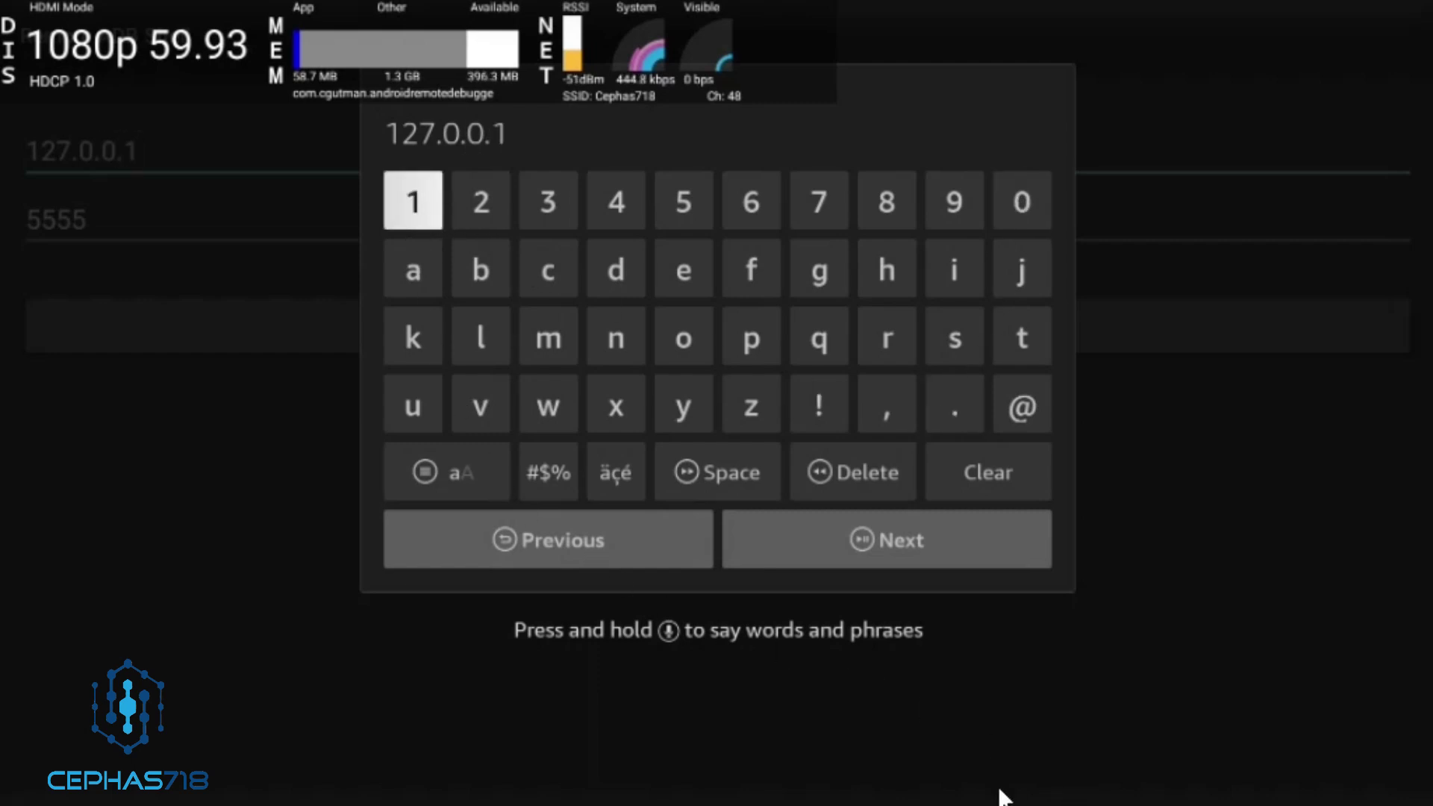
click(912, 533)
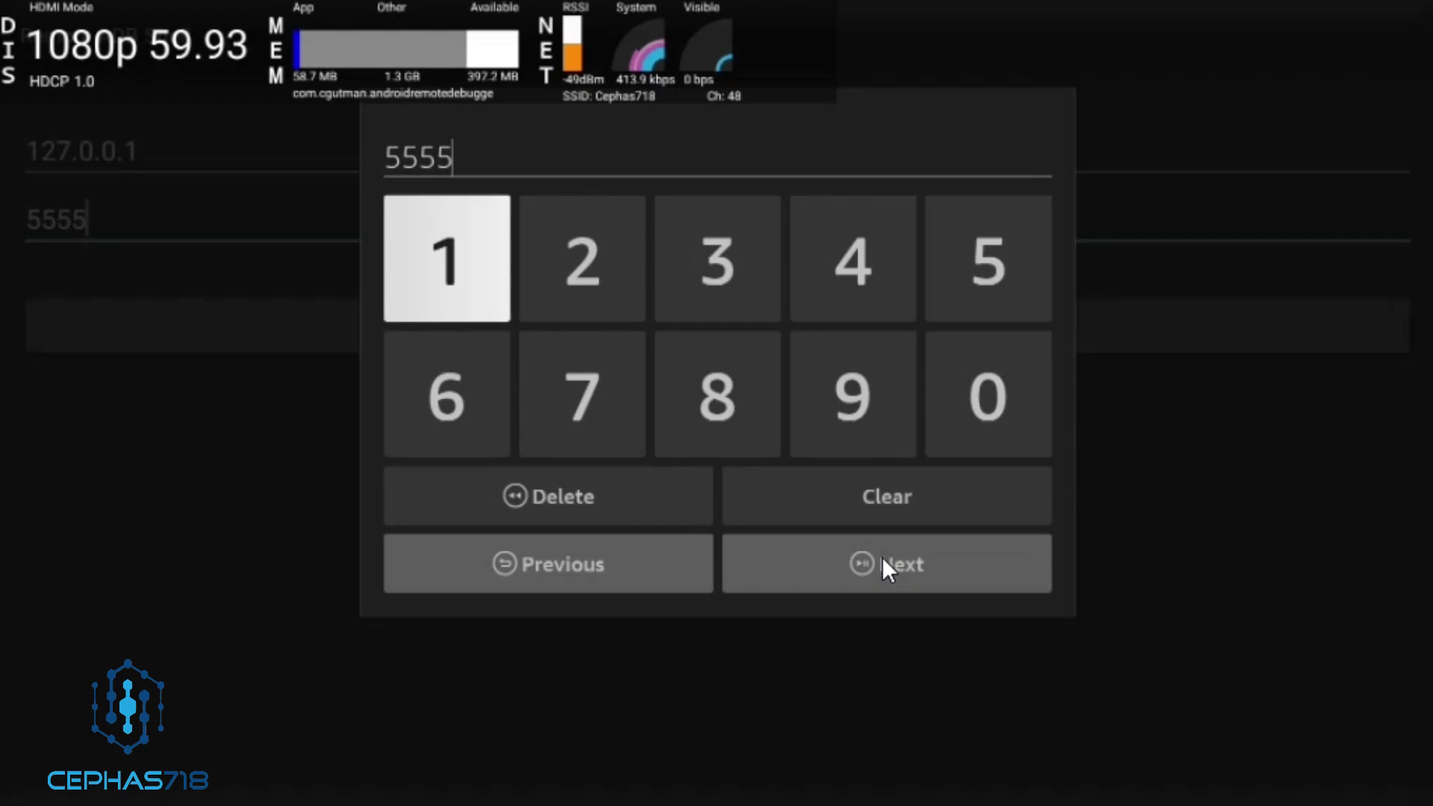
click(883, 556)
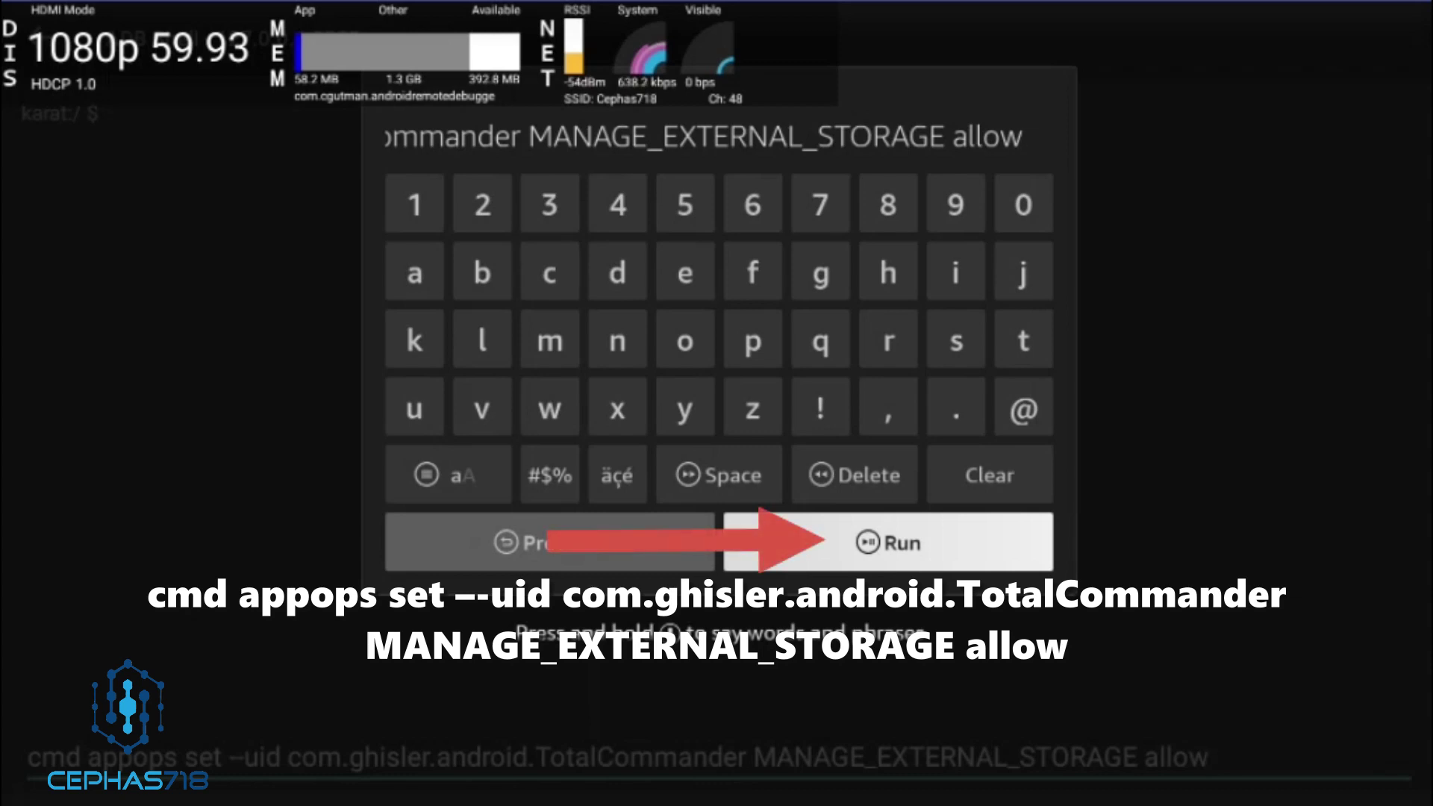
Run 'cmd appops set --uid com.ghisler.android.TotalCommander MANAGE_EXTERNAL_STORAGE allow' and dismiss the keyboard.
click(875, 547)
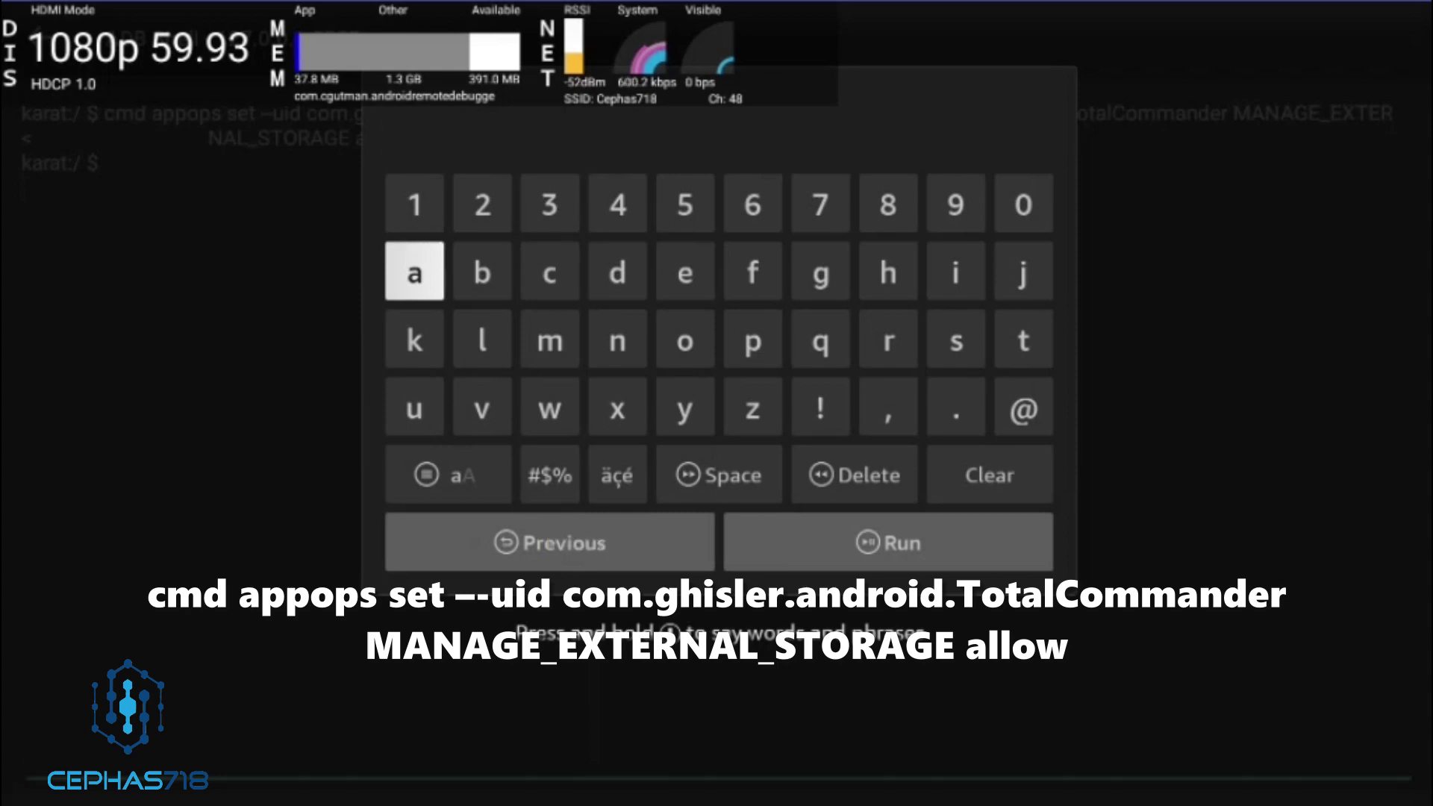
key(Escape)
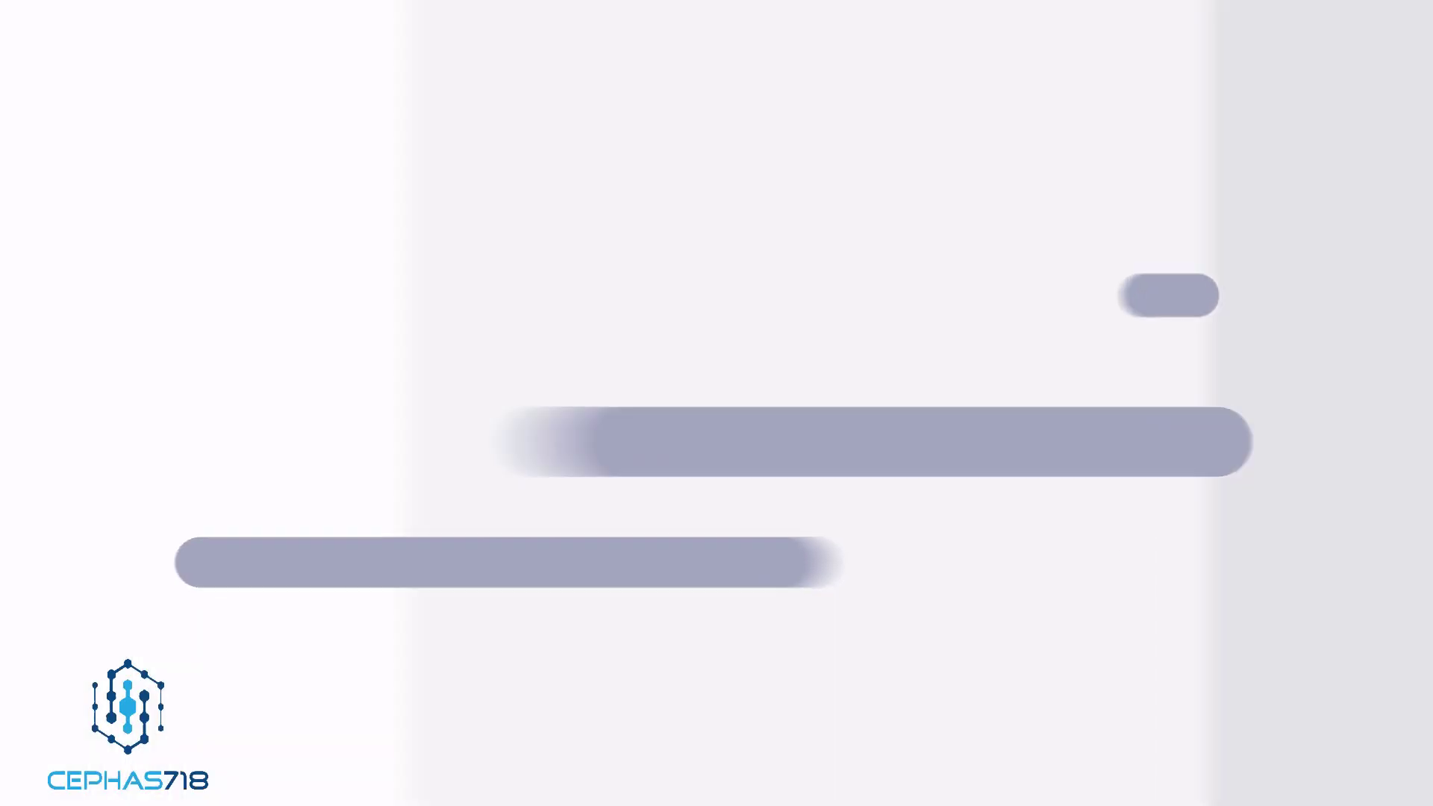
Launch Total Commander and open Internal shared storage.
key(Return)
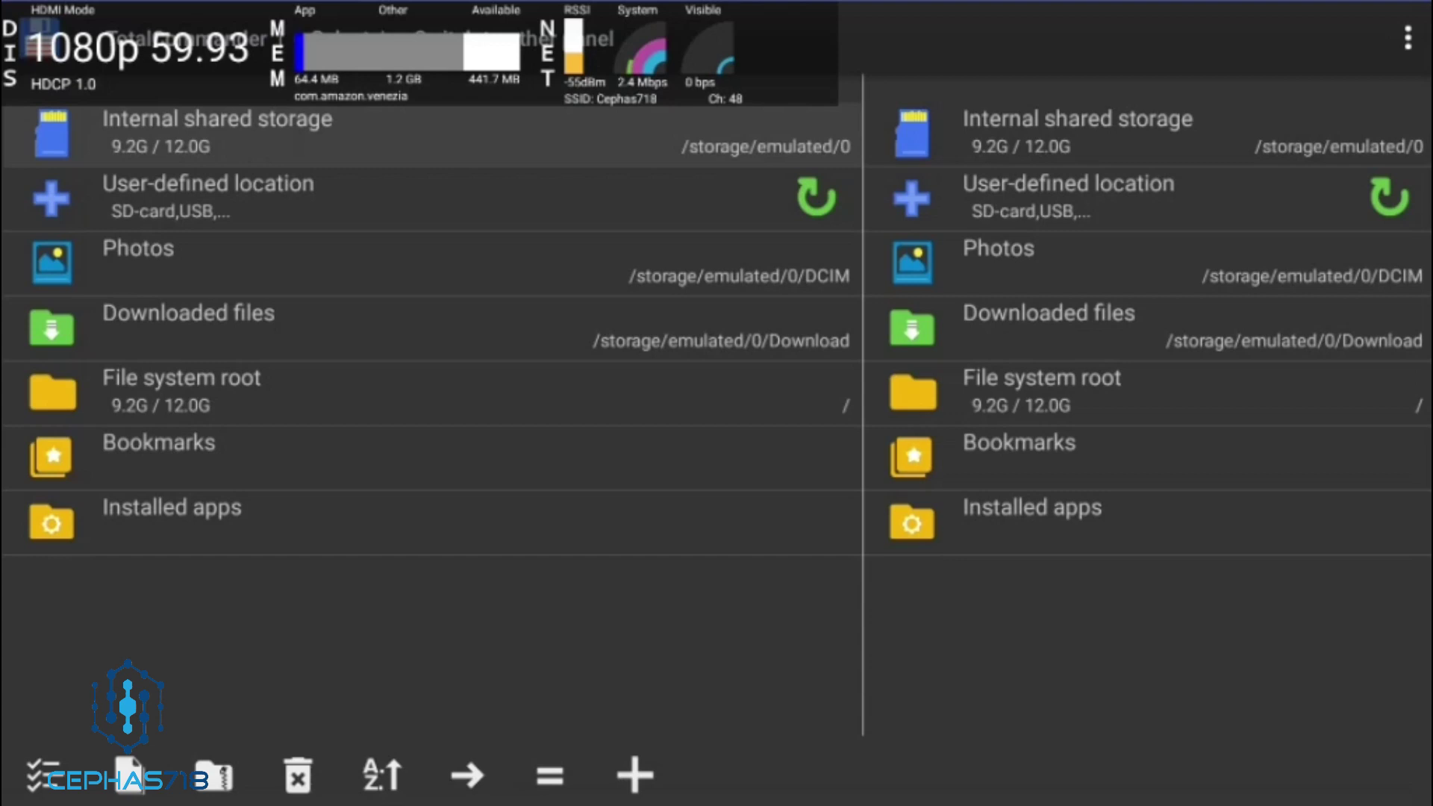
key(Down)
key(Up)
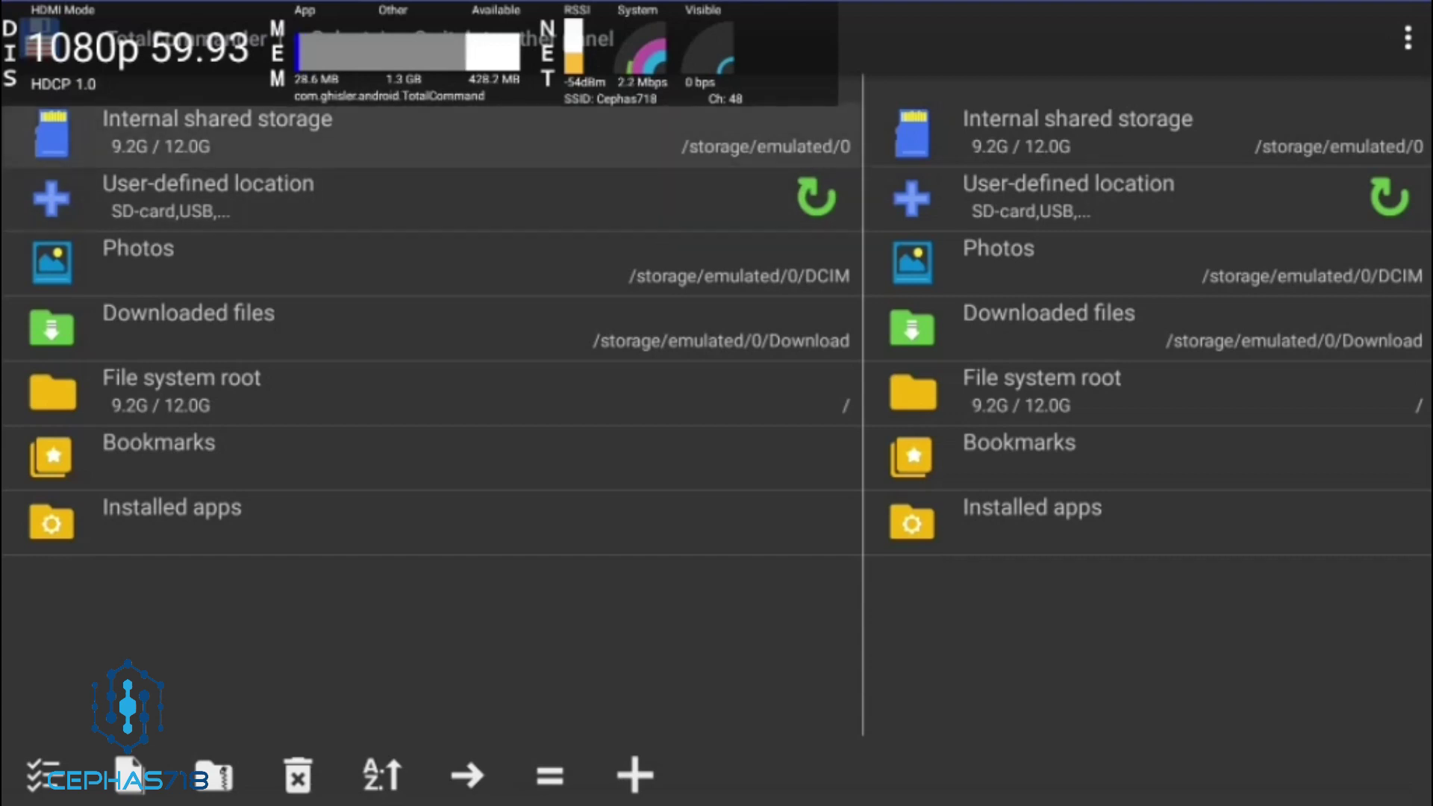
key(Return)
Open the Download folder from the internal storage folder list.
key(Down)
key(Down)
key(Down)
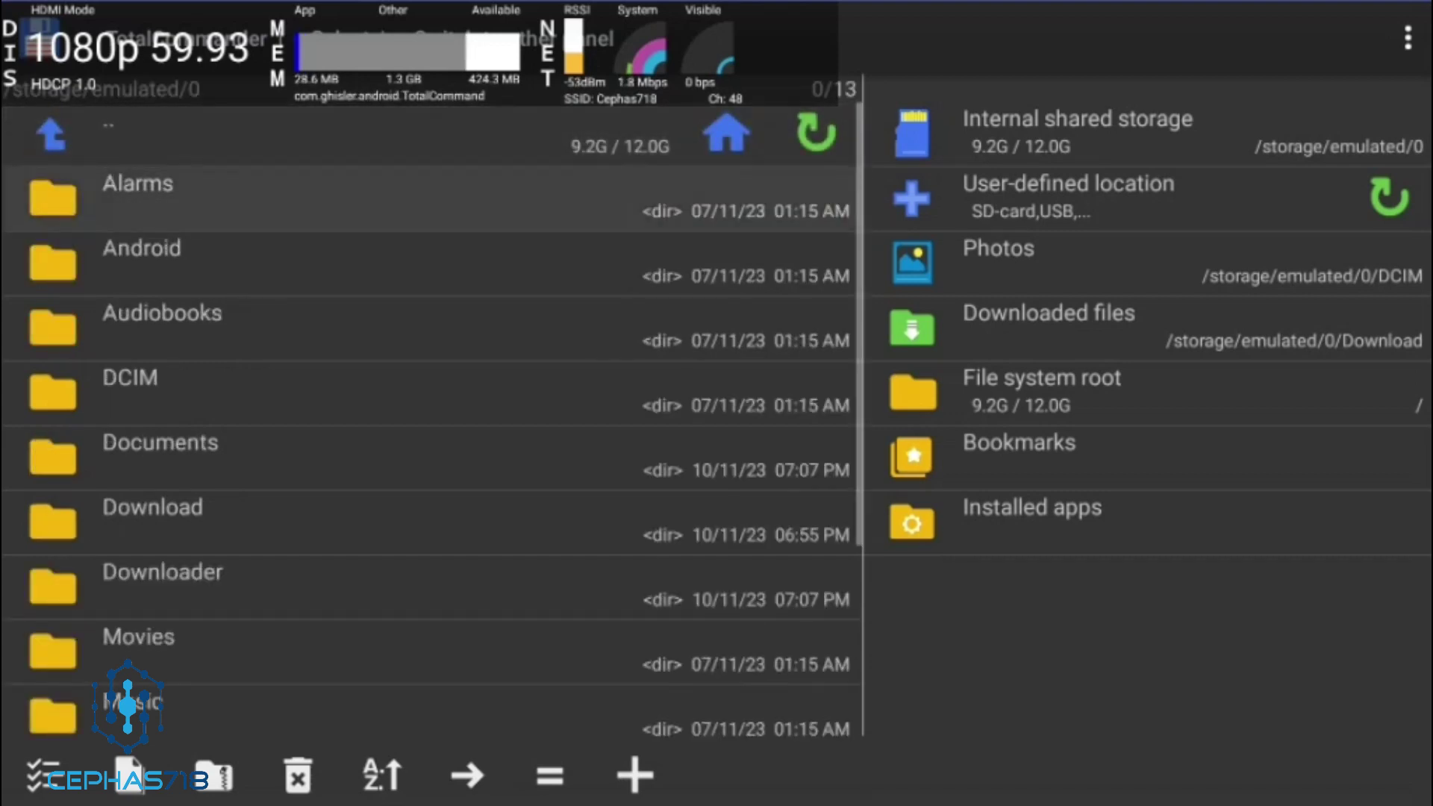
key(Down)
key(Down)
key(Down)
key(Down)
key(Up)
key(Return)
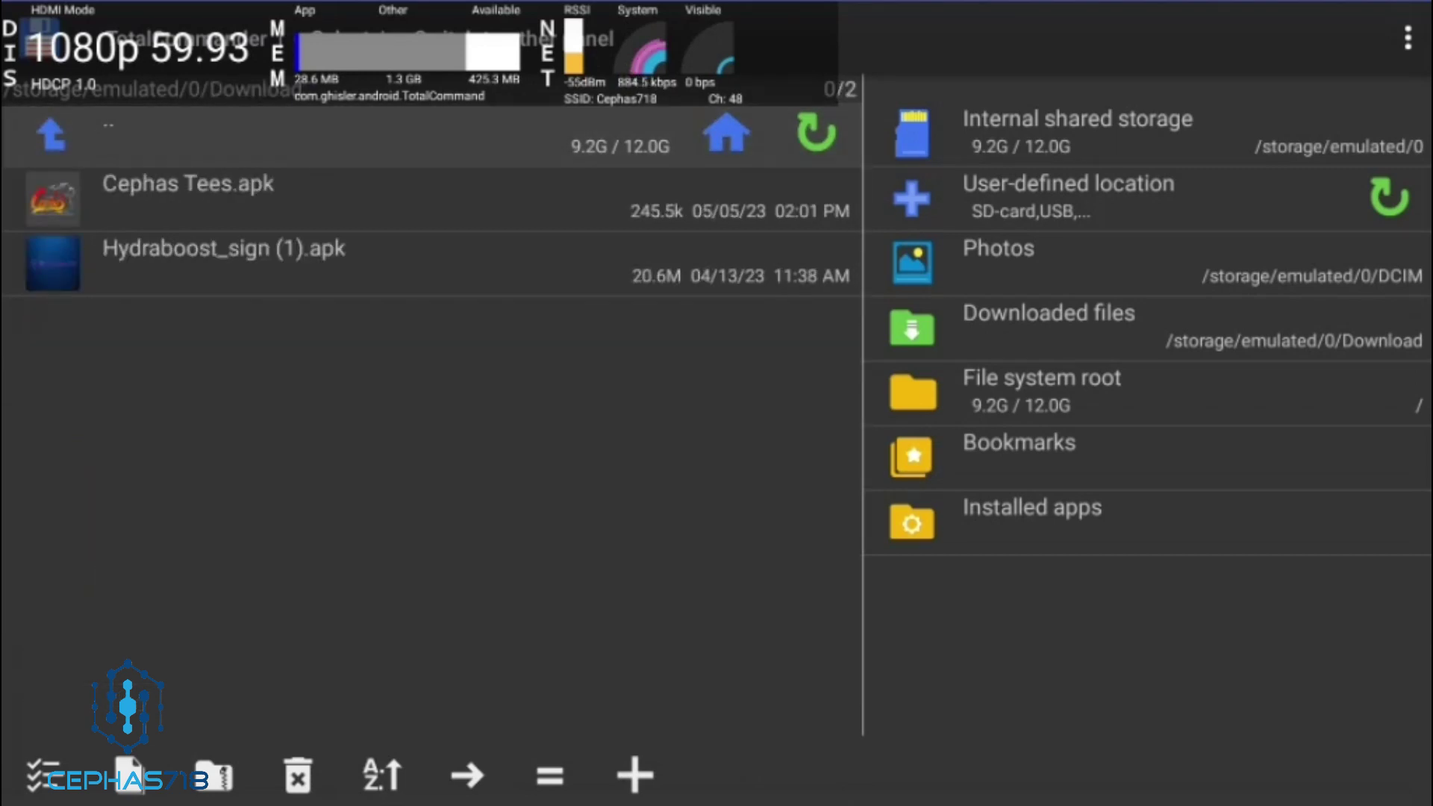
Move between Cephas Tees.apk and Hydraboost_sign (1).apk, ending on Cephas Tees.apk.
key(Down)
key(Down)
key(Up)
key(Down)
key(Up)
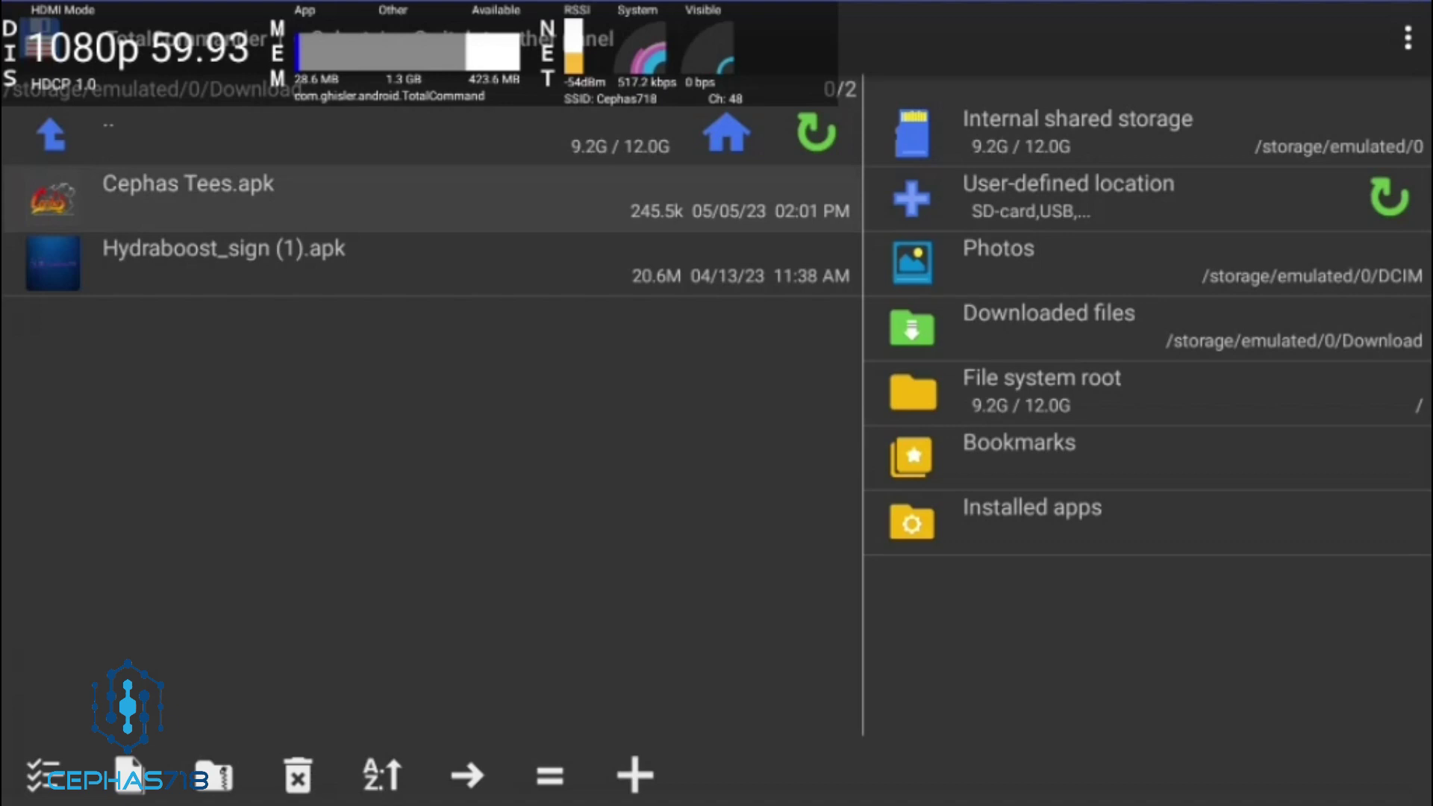
key(Down)
key(Up)
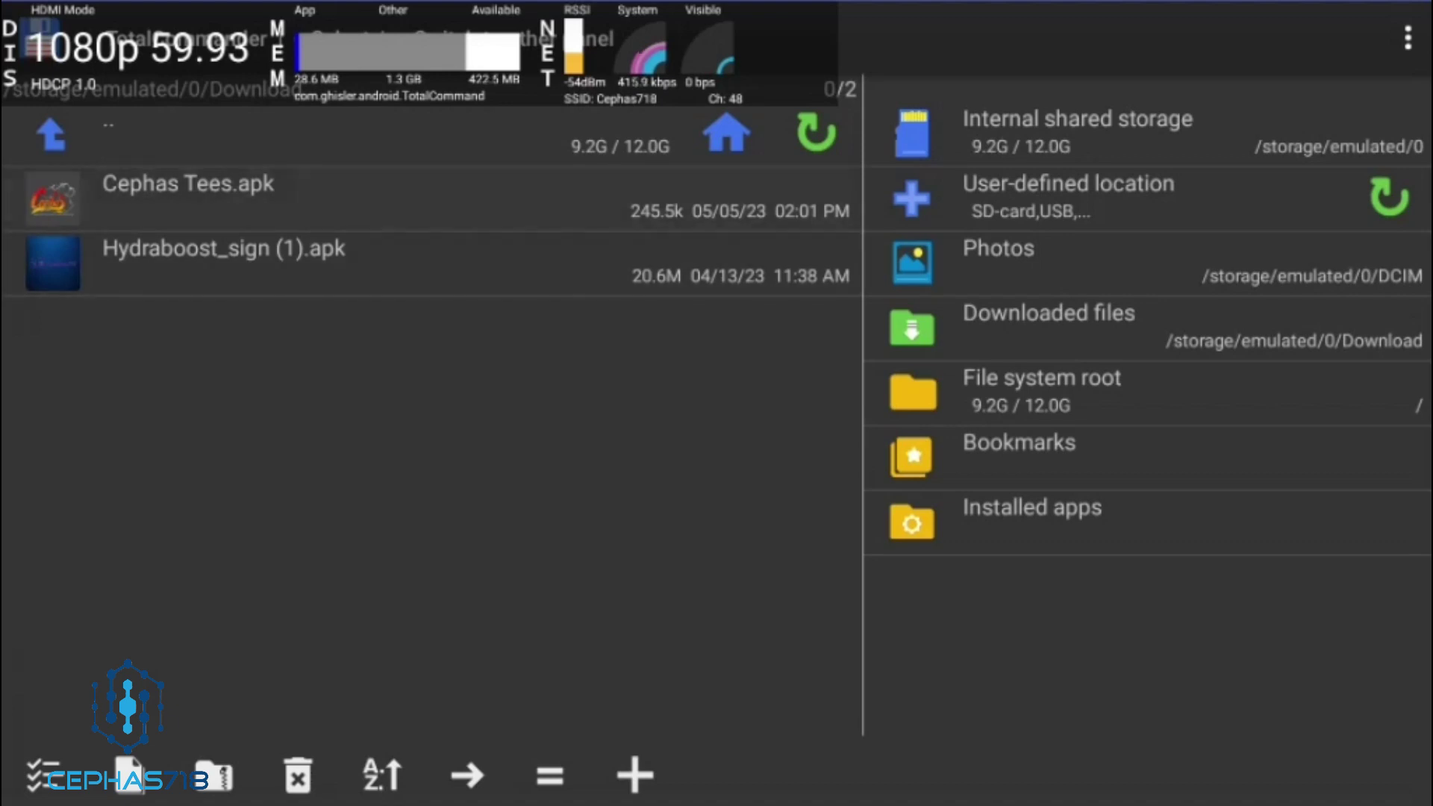